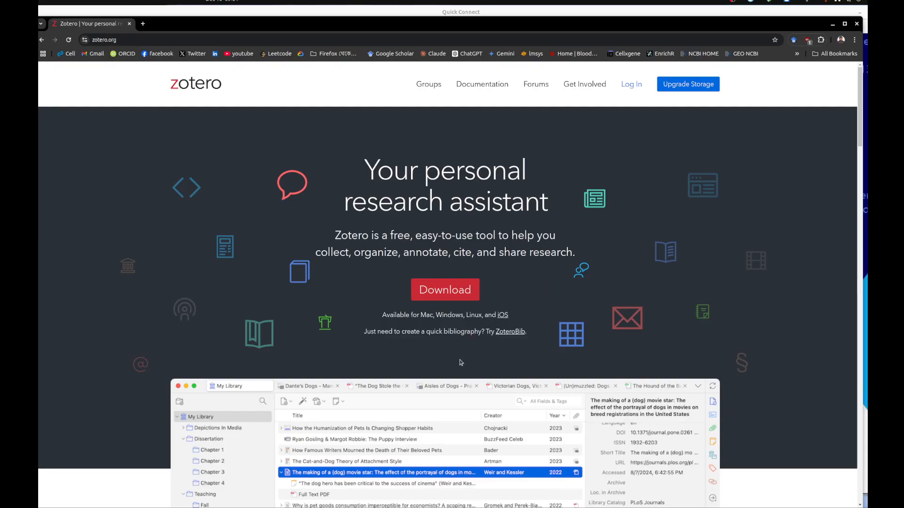
# Open the Zotero download page and look over the Linux desktop app, Chrome Connector and mobile download options
pyautogui.scroll(-4, 473, 364)
pyautogui.scroll(4, 473, 364)
pyautogui.click(451, 296)
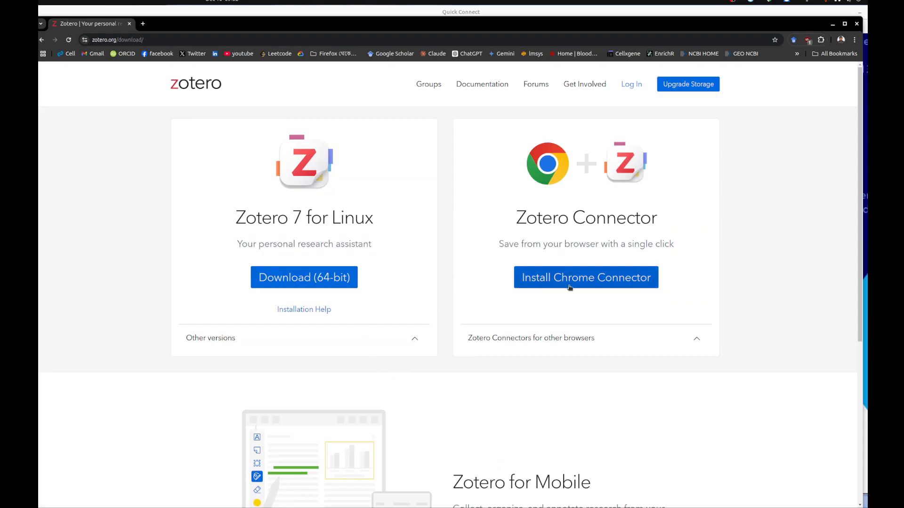
pyautogui.scroll(-5, 500, 313)
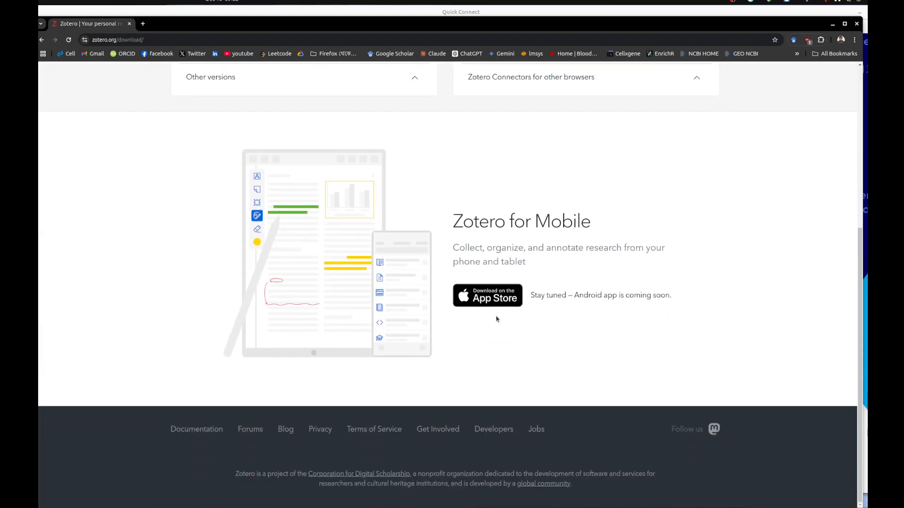
pyautogui.scroll(5, 496, 319)
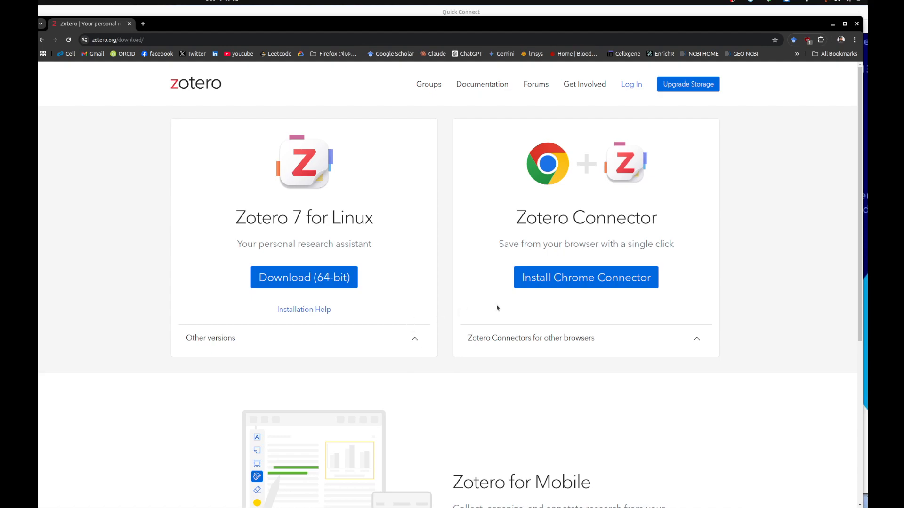
pyautogui.scroll(-4, 430, 378)
pyautogui.scroll(4, 423, 366)
pyautogui.click(323, 281)
pyautogui.click(138, 49)
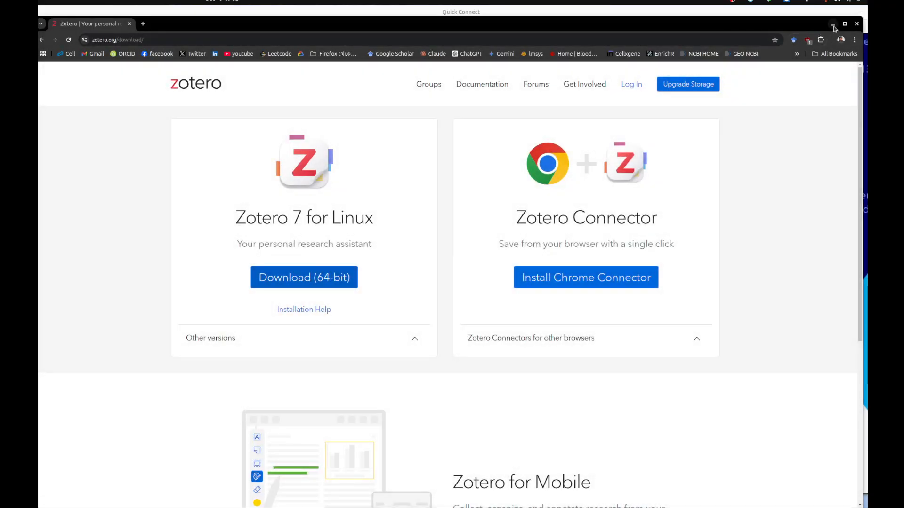
# Switch to the remote desktop, open the ZOTERO DEMO Word document and examine its first PMID reference
pyautogui.click(833, 24)
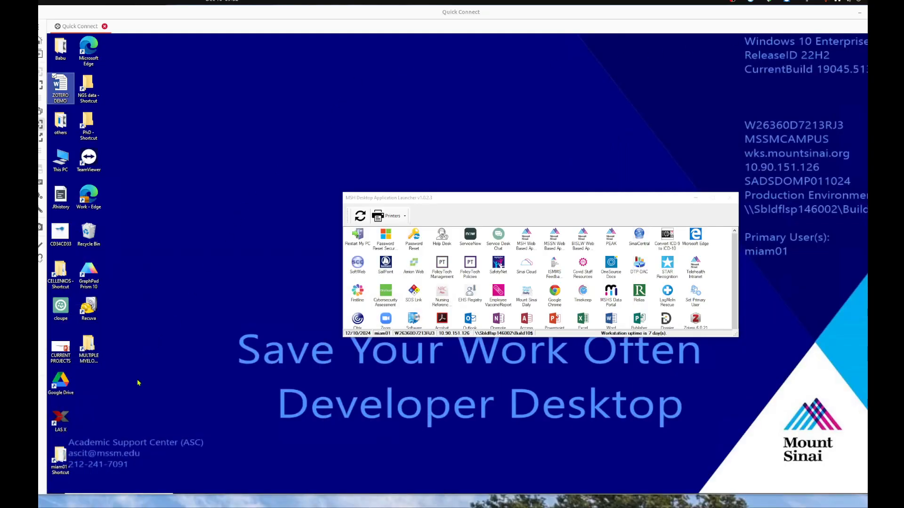
pyautogui.doubleClick(60, 85)
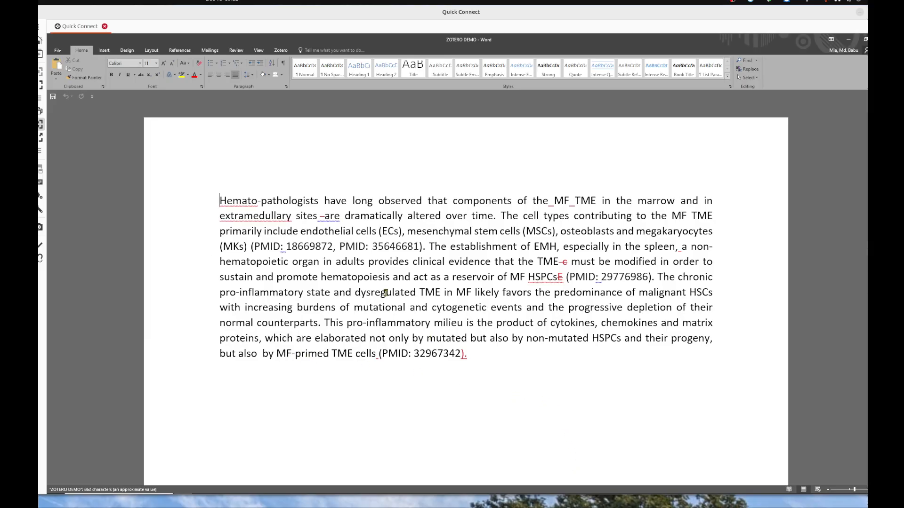
pyautogui.click(372, 230)
pyautogui.moveTo(331, 246); pyautogui.dragTo(264, 242)
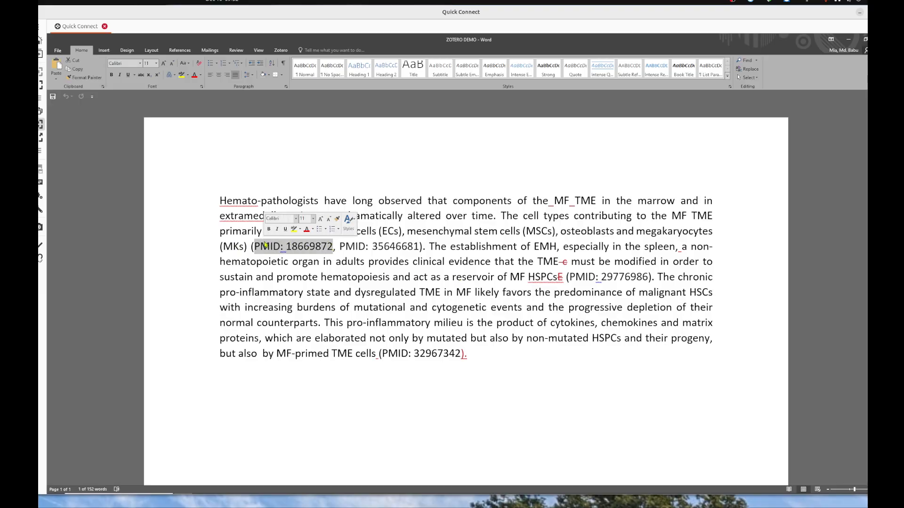
pyautogui.click(391, 400)
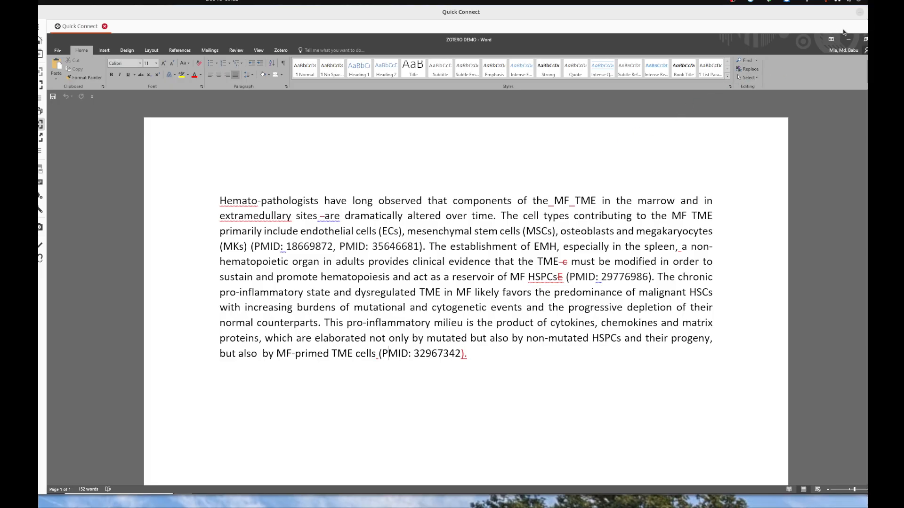
# Shrink the Word window to reveal the remote desktop and launch the Zotero desktop application
pyautogui.click(864, 41)
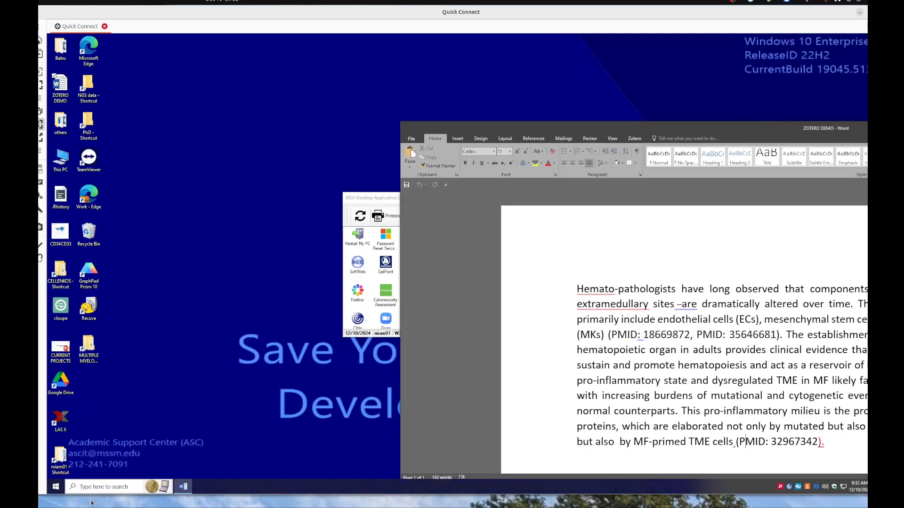
pyautogui.click(90, 487)
pyautogui.click(105, 323)
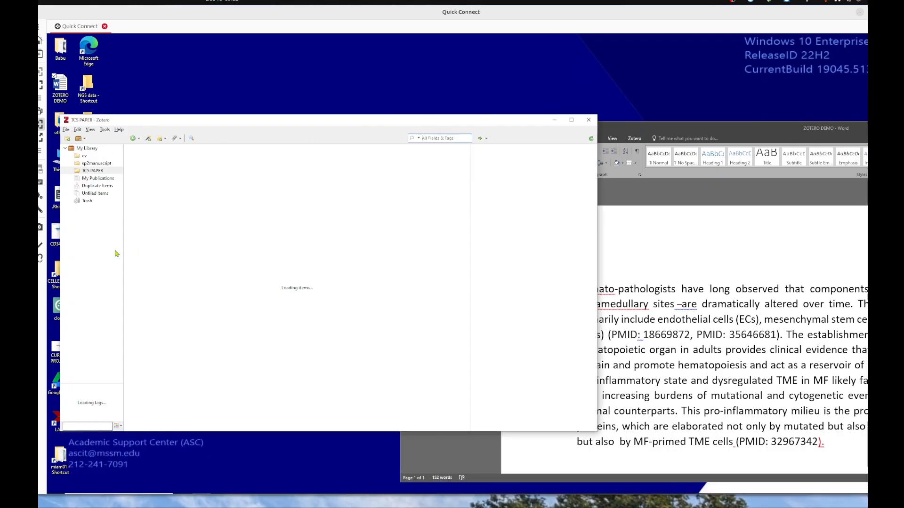
# Create a new collection named DEMO in My Library and select it
pyautogui.click(66, 138)
pyautogui.write('DEMO')
pyautogui.press('Return')
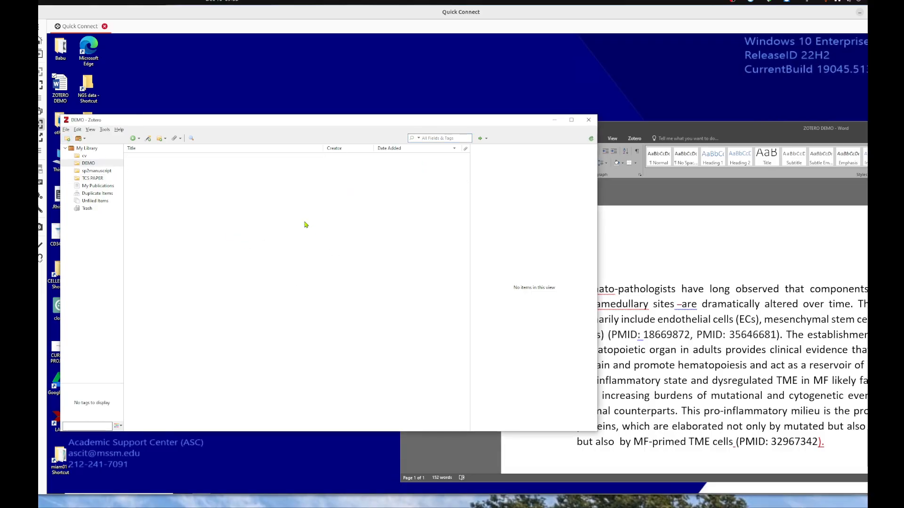
pyautogui.click(106, 163)
# Copy "PMID: 18669872" from the Word paragraph and add that article to Zotero's DEMO collection by identifier
pyautogui.moveTo(772, 126); pyautogui.dragTo(493, 93)
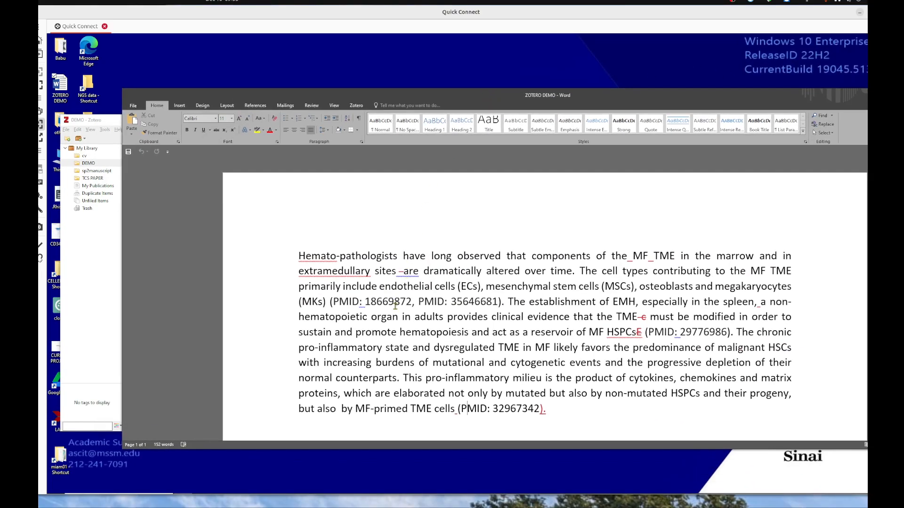
pyautogui.moveTo(412, 303); pyautogui.dragTo(345, 303)
pyautogui.hotkey('ctrl', 'c')
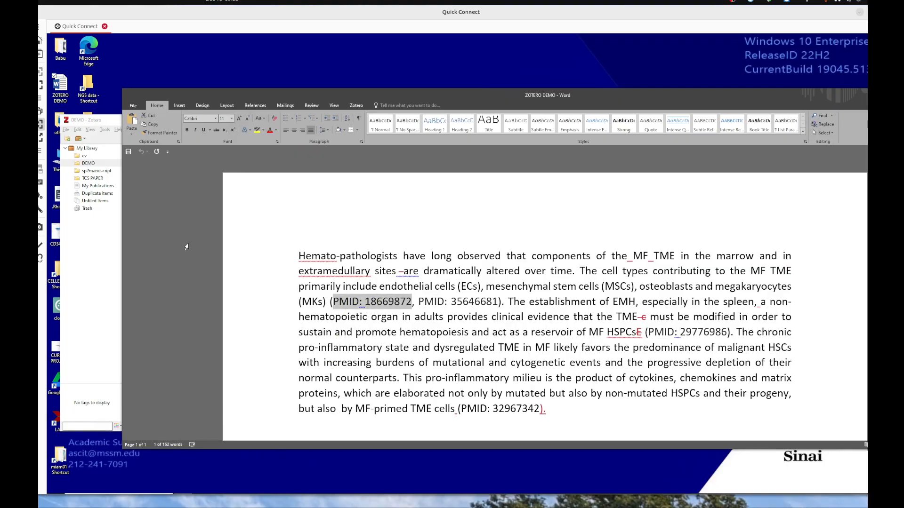
pyautogui.click(109, 240)
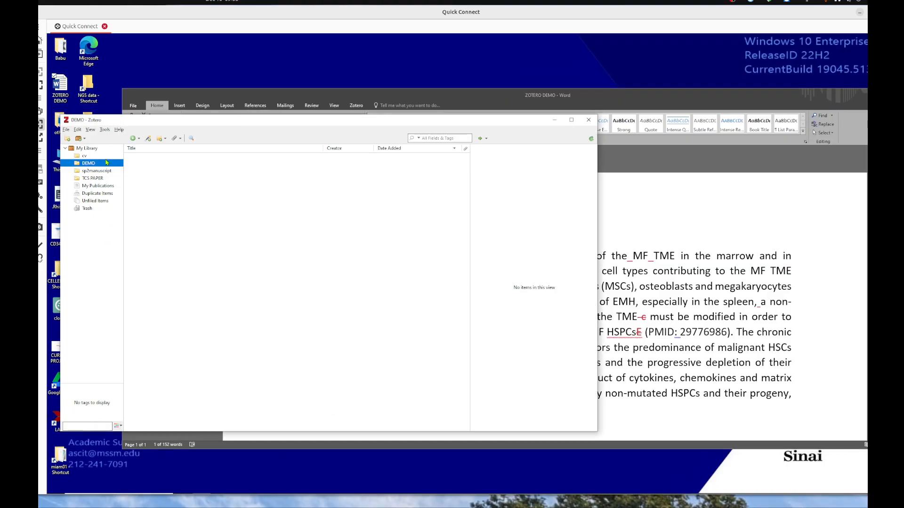
pyautogui.click(148, 140)
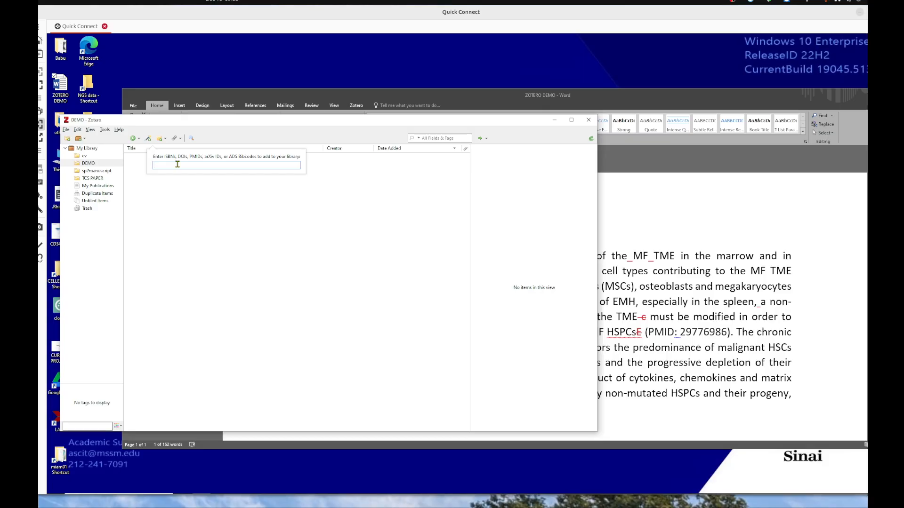
pyautogui.hotkey('ctrl', 'v')
pyautogui.press('Return')
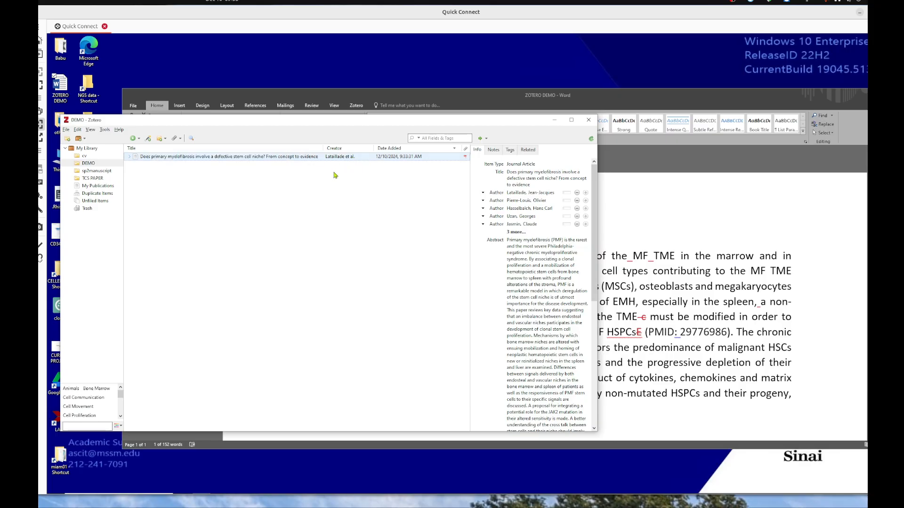
pyautogui.click(712, 315)
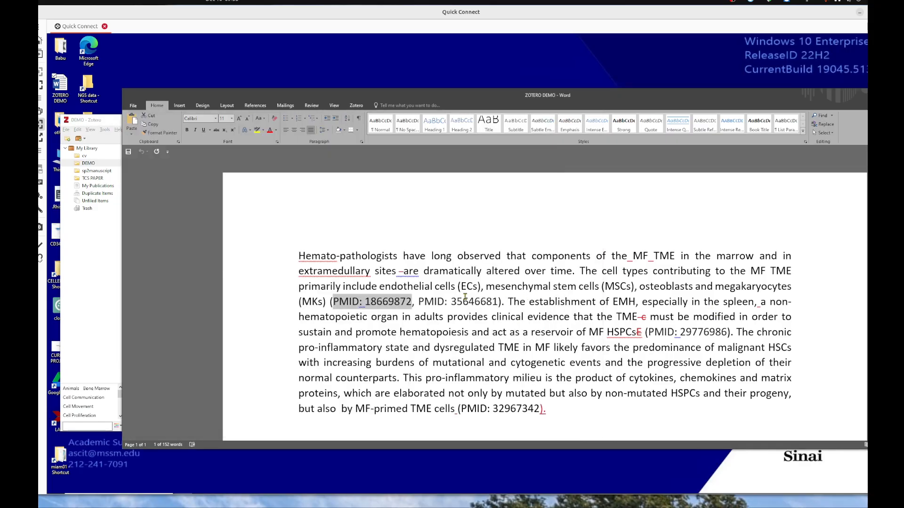
pyautogui.click(97, 270)
pyautogui.click(546, 330)
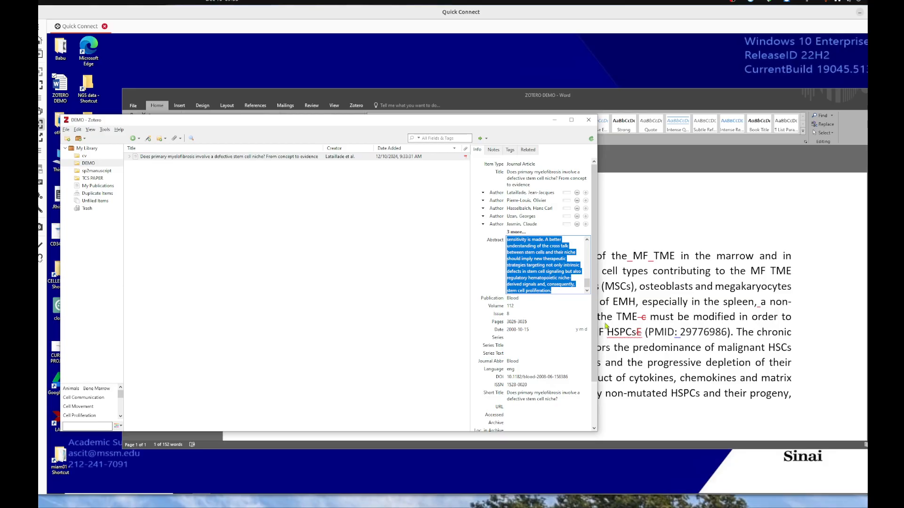
# In Word, insert a Zotero citation to the primary myelofibrosis article after "(MKs)", using American Psychological Association (APA) 7th edition style
pyautogui.click(665, 311)
pyautogui.click(329, 302)
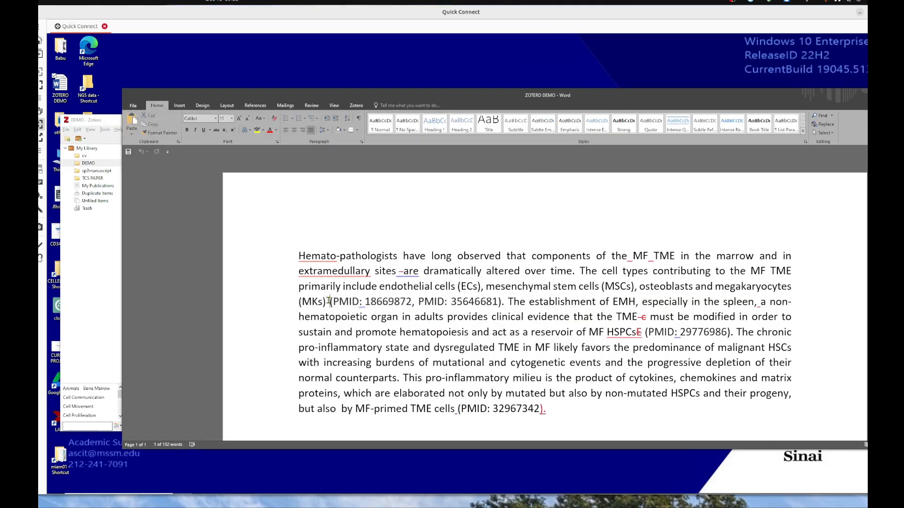
pyautogui.click(356, 105)
pyautogui.click(214, 116)
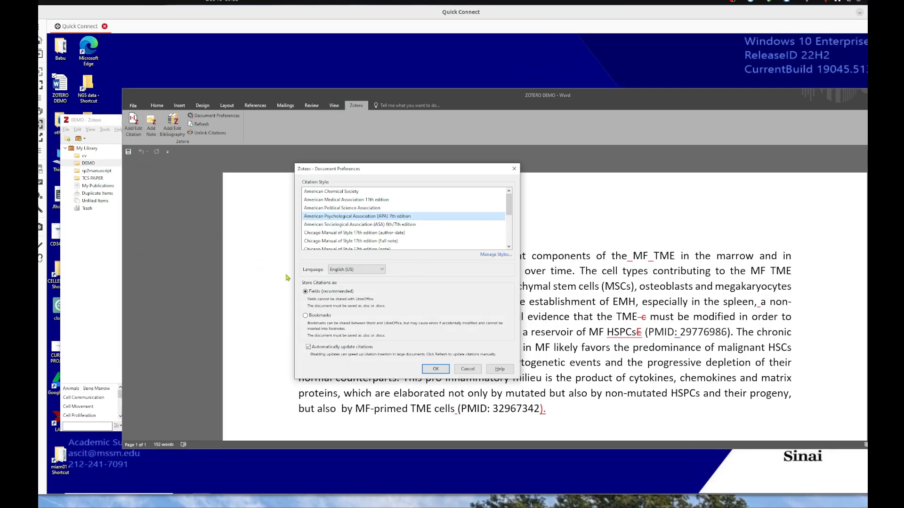
pyautogui.click(435, 369)
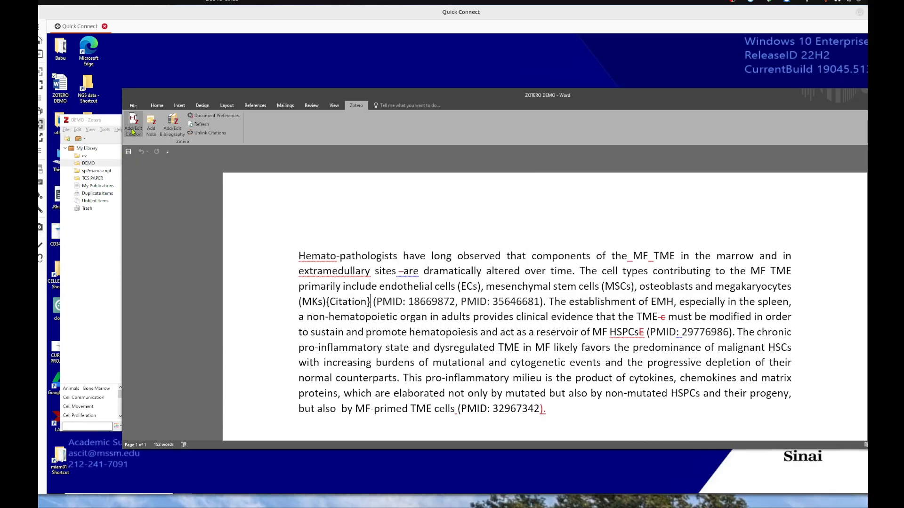
pyautogui.click(278, 132)
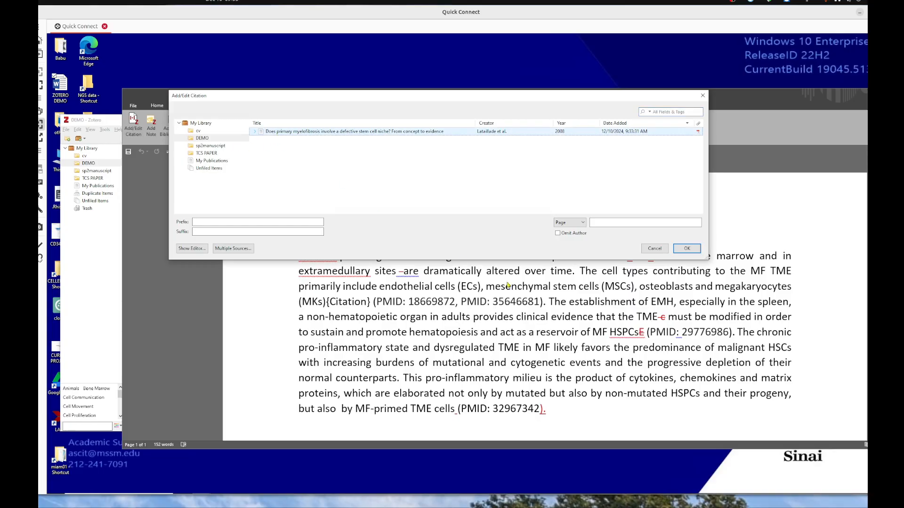
pyautogui.click(687, 249)
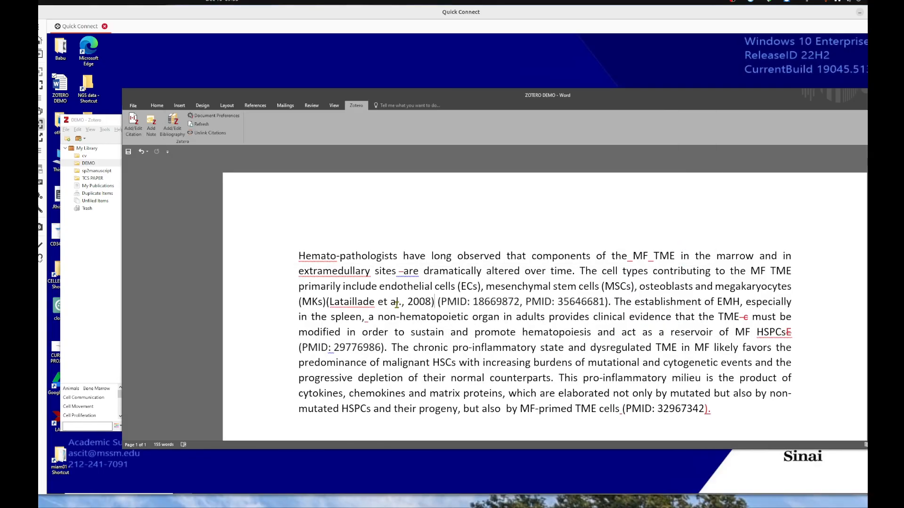
# Change the document's citation style to American Medical Association 11th edition and check the citation after "(MKs)"
pyautogui.click(329, 304)
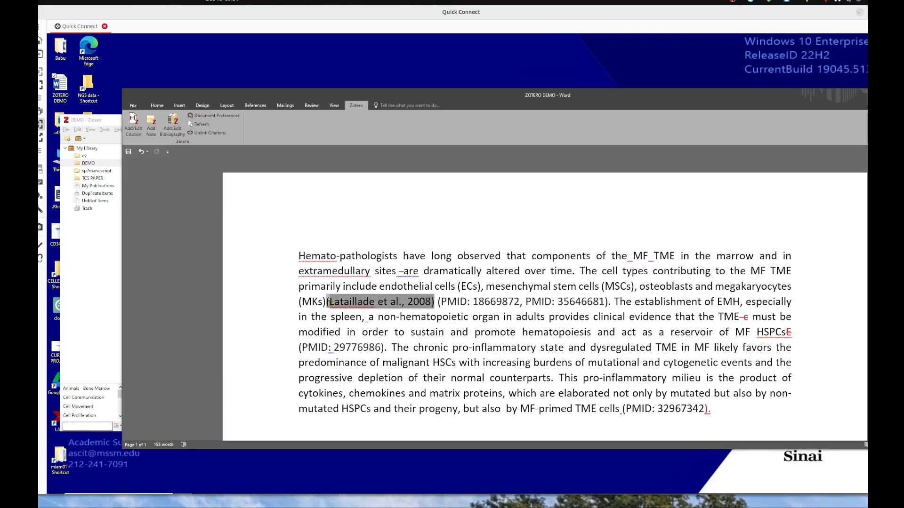
pyautogui.click(408, 313)
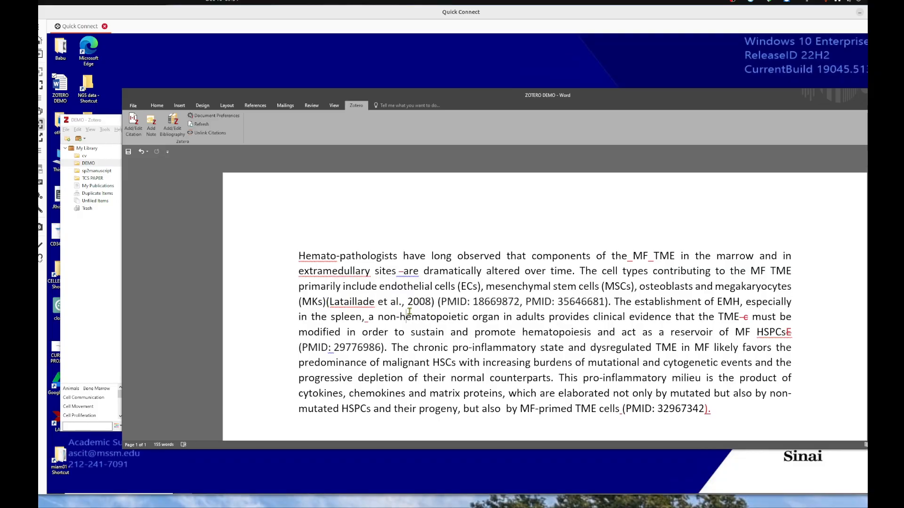
pyautogui.click(207, 115)
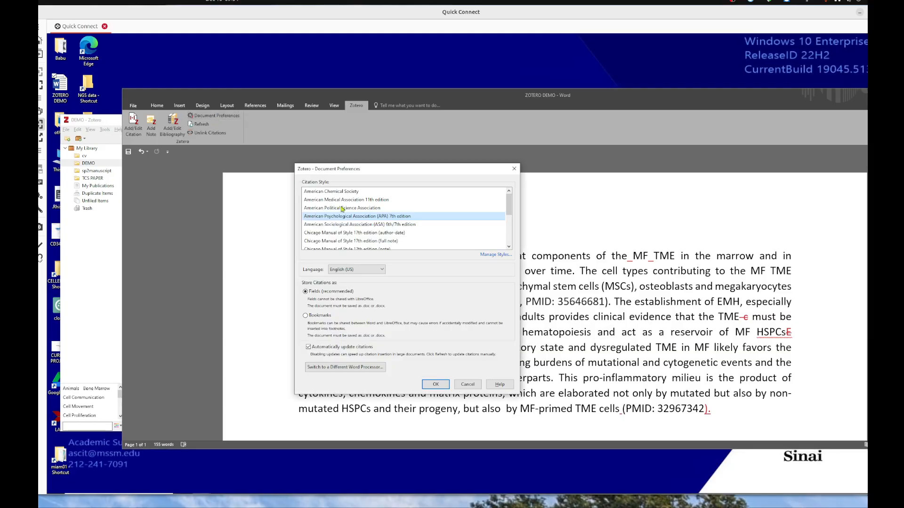
pyautogui.click(366, 201)
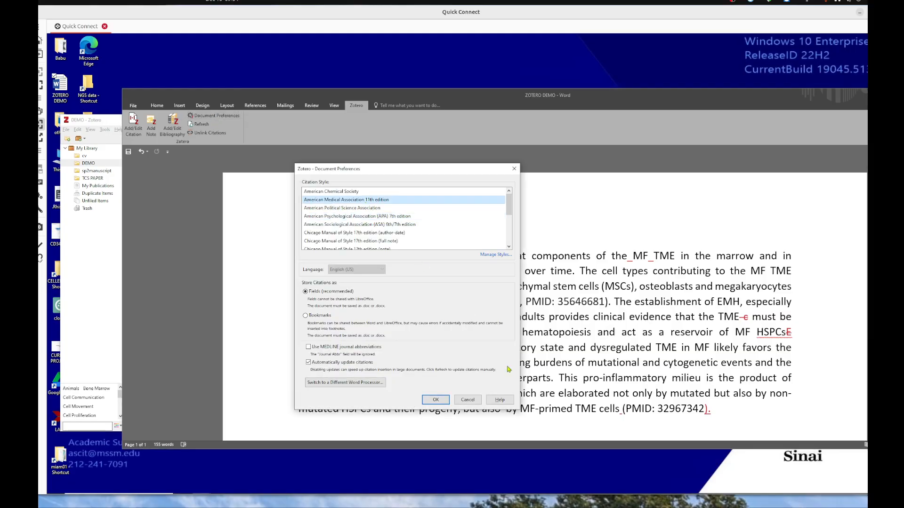
pyautogui.click(435, 406)
pyautogui.click(326, 302)
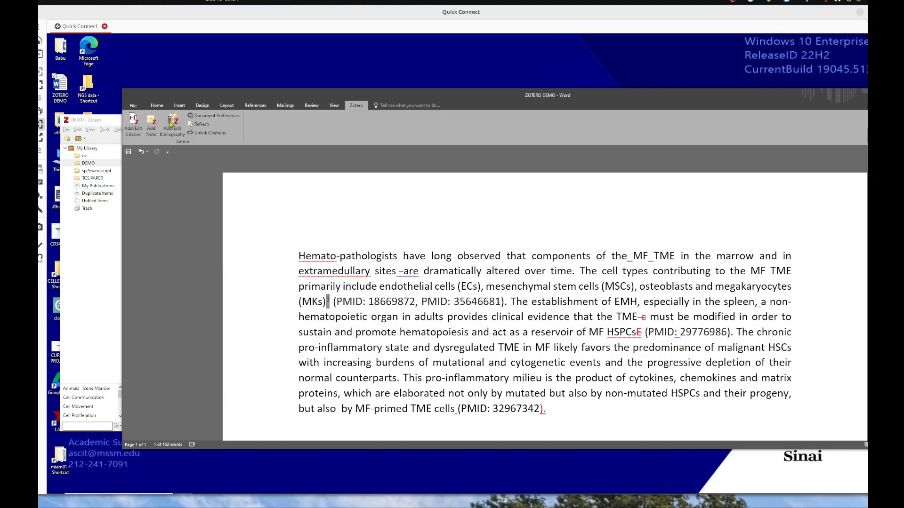
# Set the document's citation style back to American Psychological Association (APA) 7th edition
pyautogui.click(202, 117)
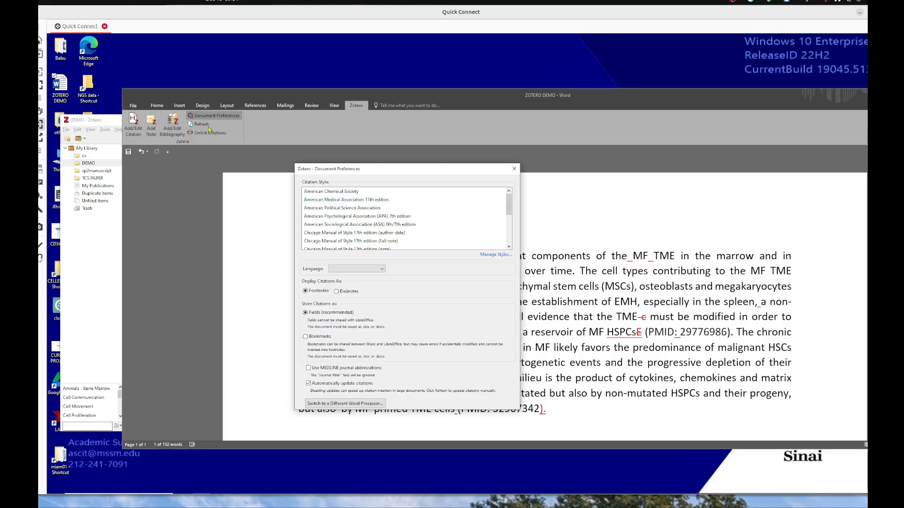
pyautogui.click(348, 218)
pyautogui.click(436, 385)
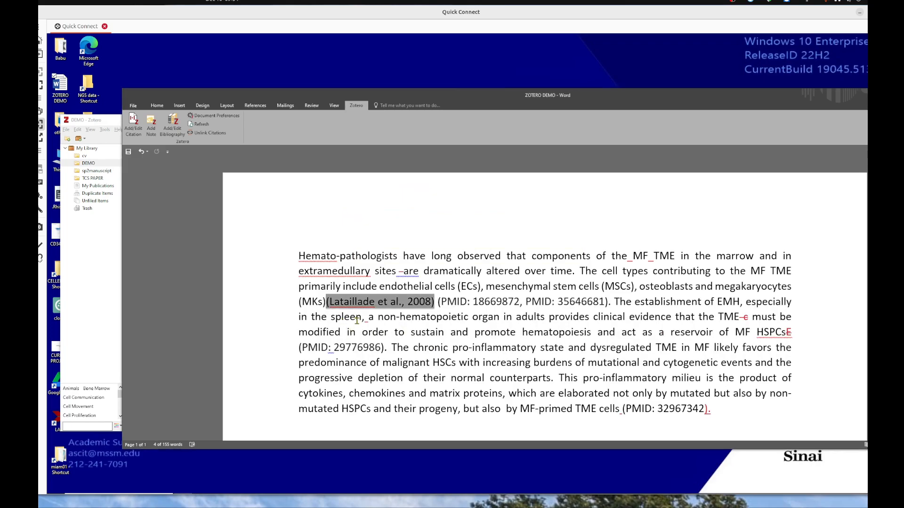
pyautogui.click(589, 315)
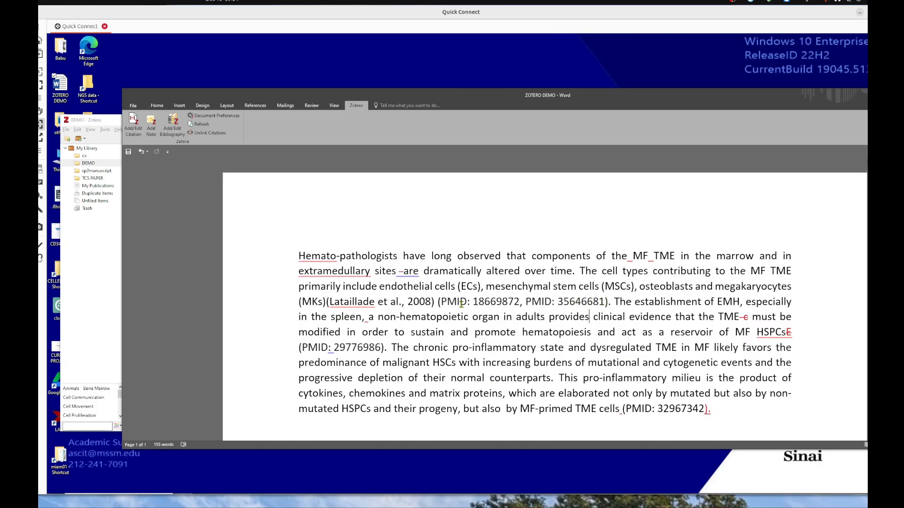
# Switch to Zotero and try to add another item to the DEMO collection by identifier
pyautogui.click(83, 268)
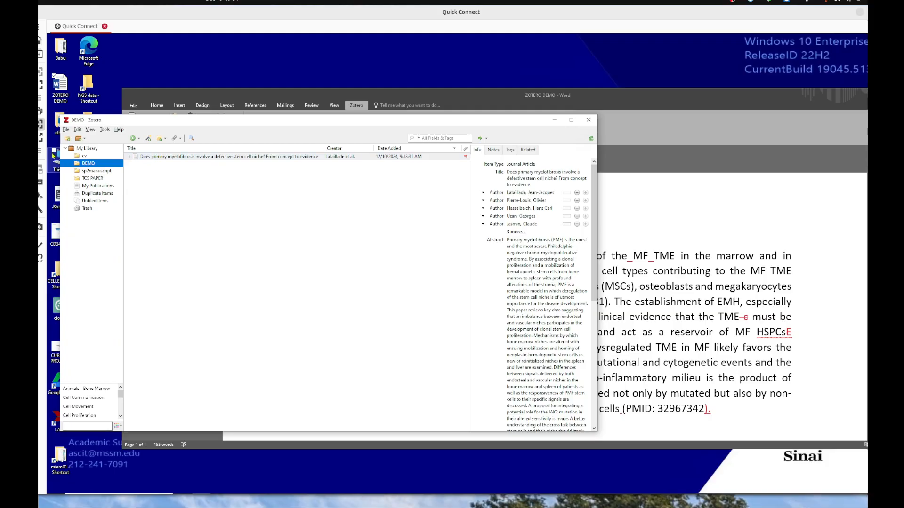
pyautogui.click(149, 138)
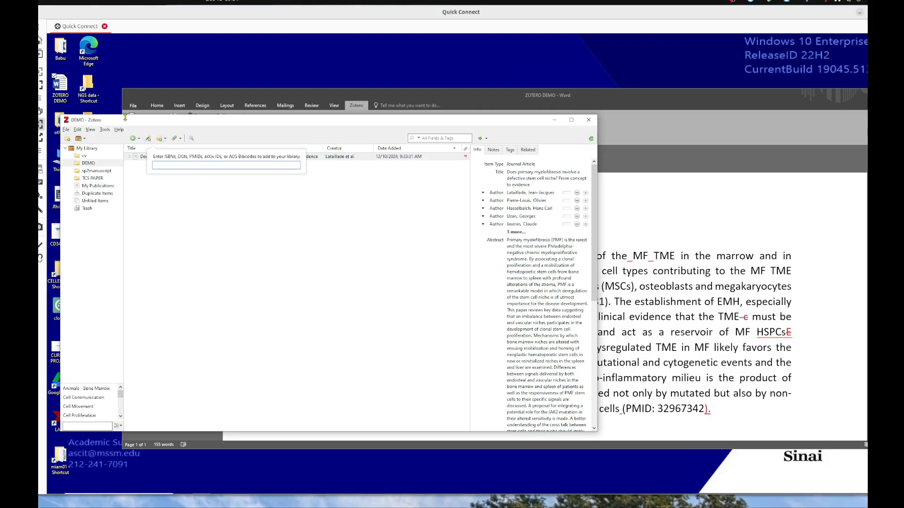
pyautogui.press('Return')
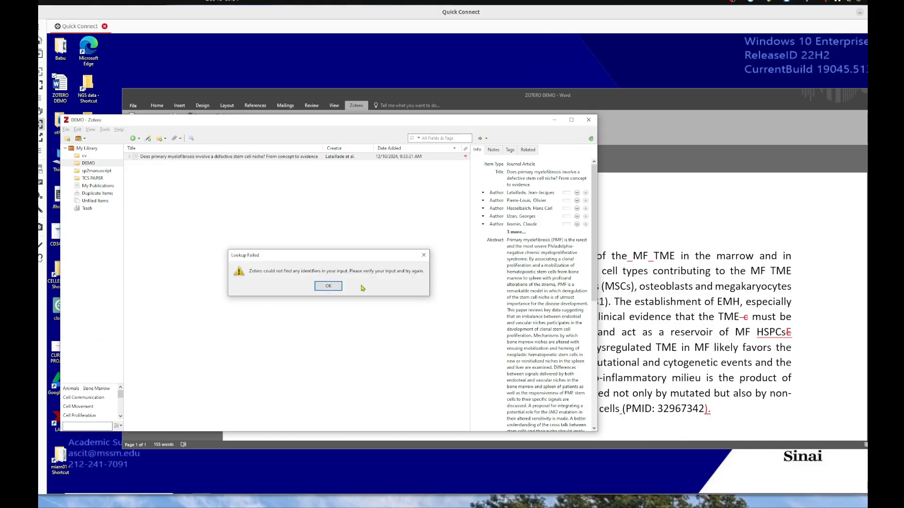
pyautogui.click(329, 287)
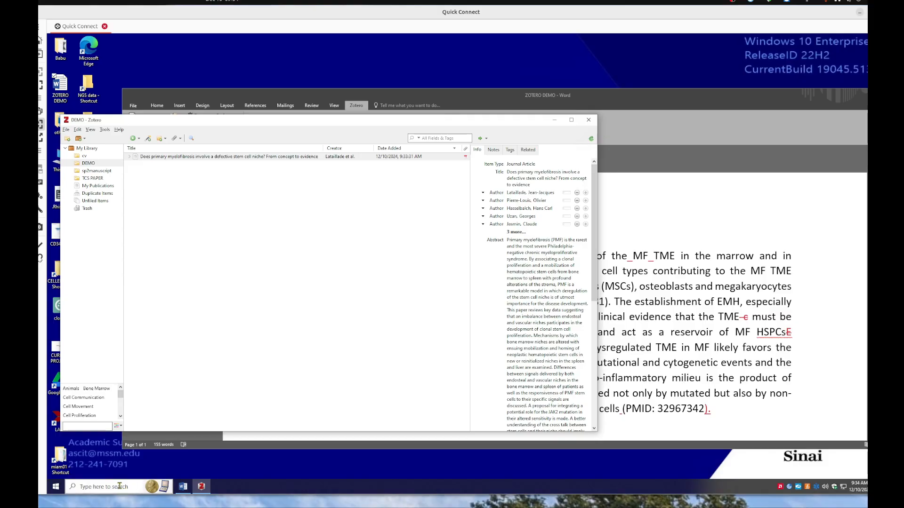
# Launch Microsoft Edge and go to the Google Scholar site
pyautogui.click(103, 486)
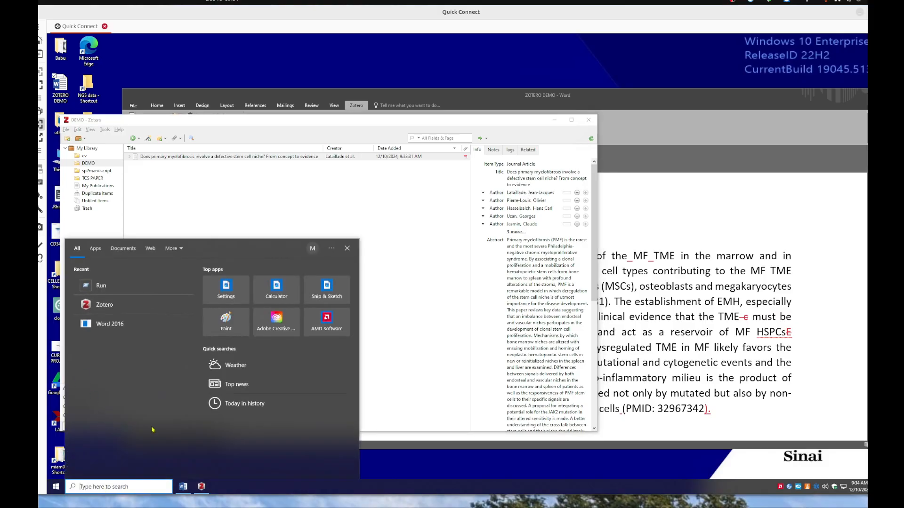
pyautogui.write('EDGE')
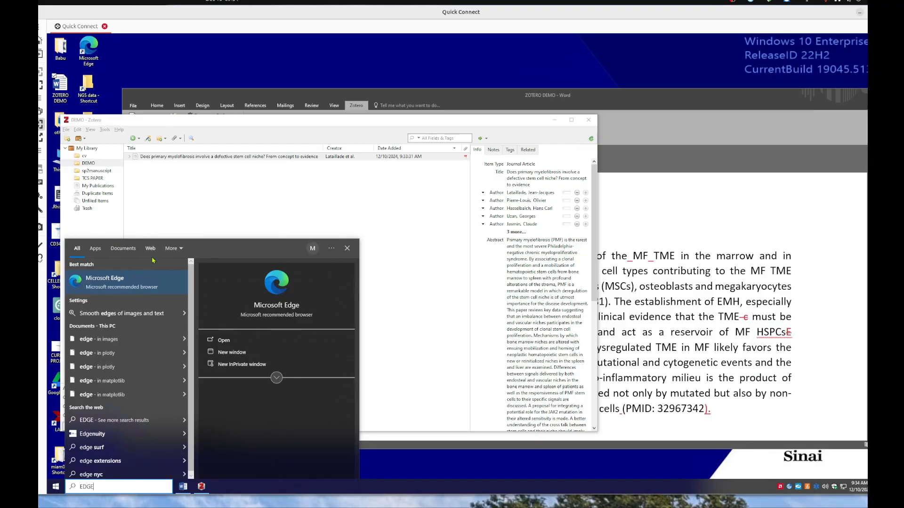
pyautogui.press('Return')
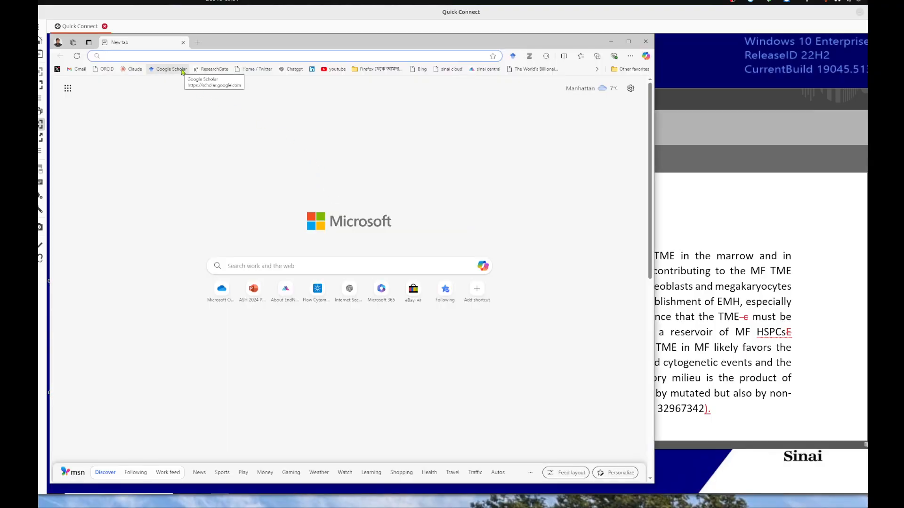
pyautogui.write('SCH')
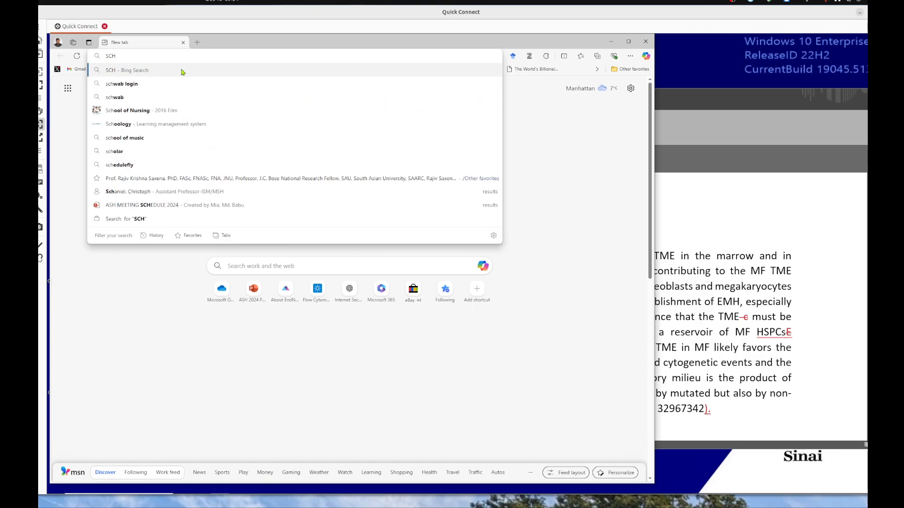
pyautogui.write('OLAR')
pyautogui.press('Return')
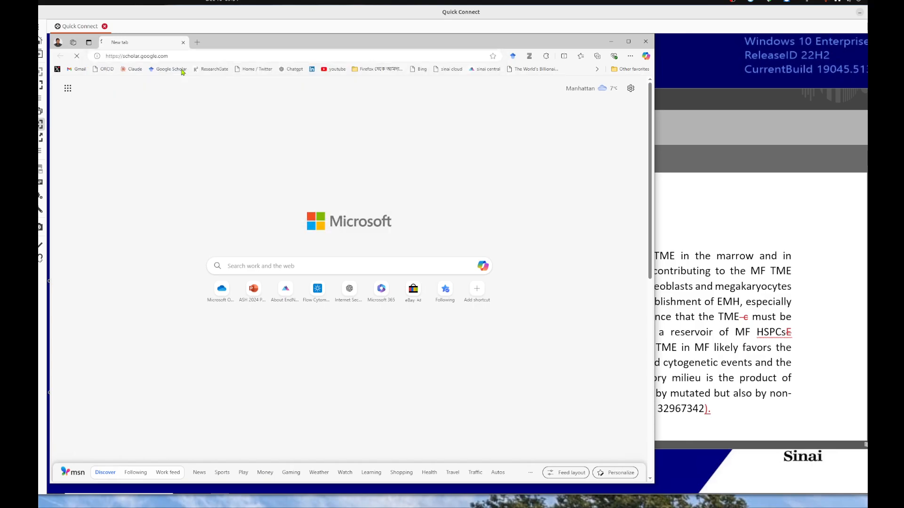
# Search Google Scholar for "CXCL8 MYELOFIBROSIS"
pyautogui.write('CXCL8')
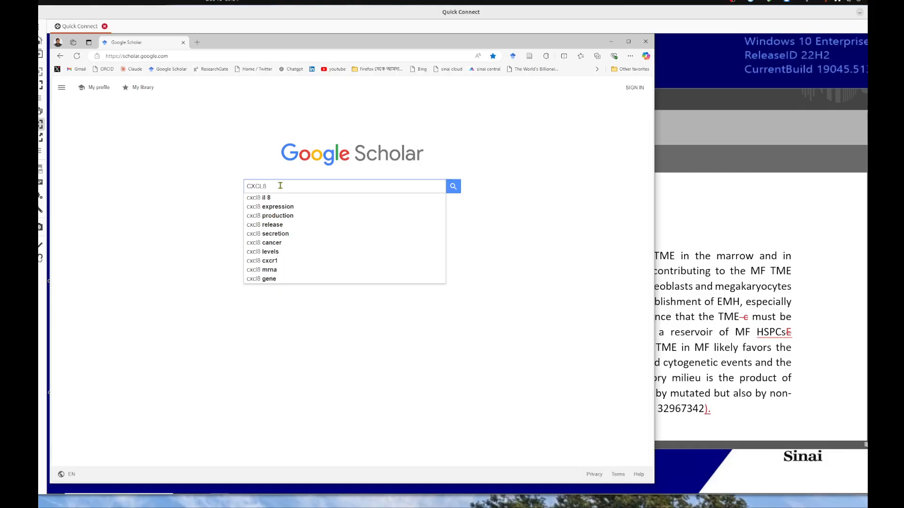
pyautogui.write(' MYELO')
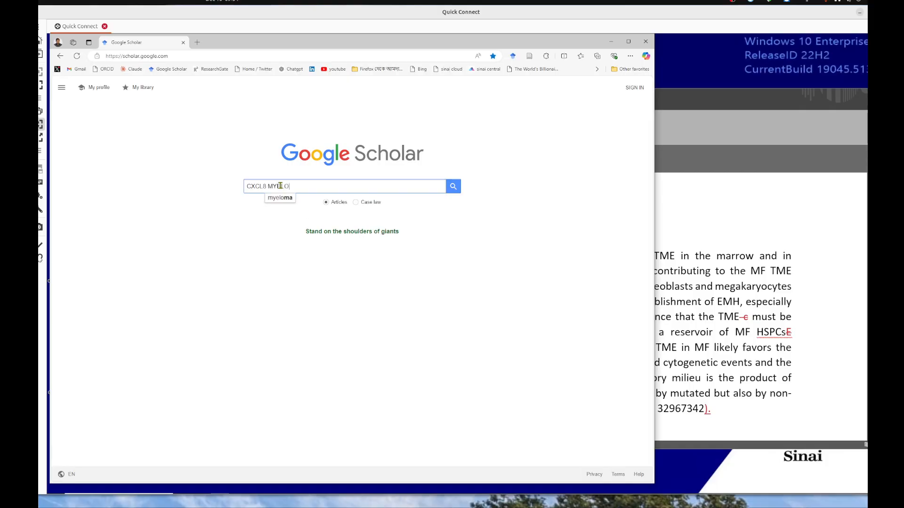
pyautogui.write('FIBROSIS')
pyautogui.press('Return')
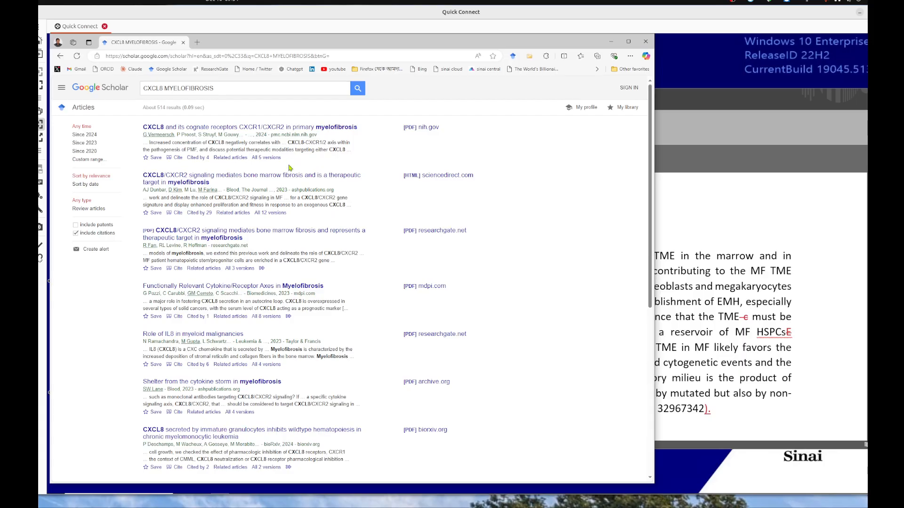
# Open the Blood article "CXCL8/CXCR2 signaling mediates bone marrow fibrosis and is a therapeutic target in myelofibrosis", copy its title and return to Zotero
pyautogui.click(190, 184)
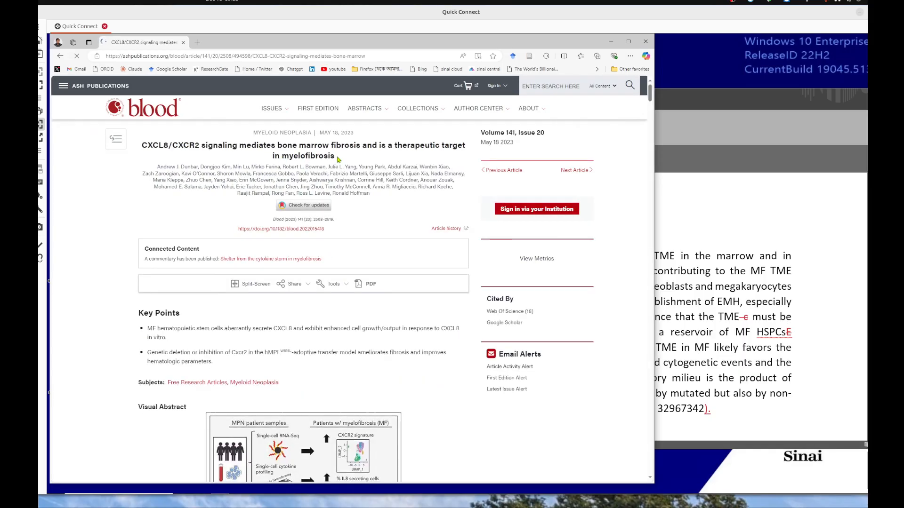
pyautogui.moveTo(335, 156); pyautogui.dragTo(144, 148)
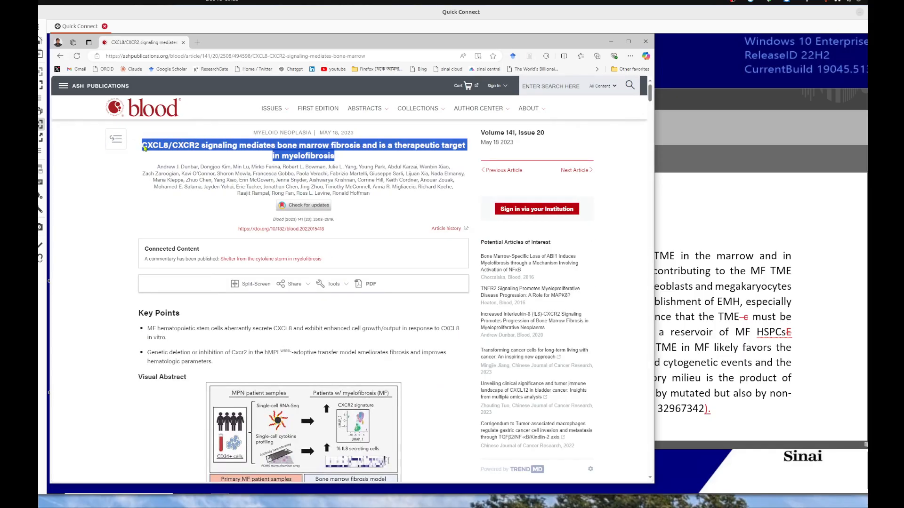
pyautogui.click(169, 121)
pyautogui.click(611, 42)
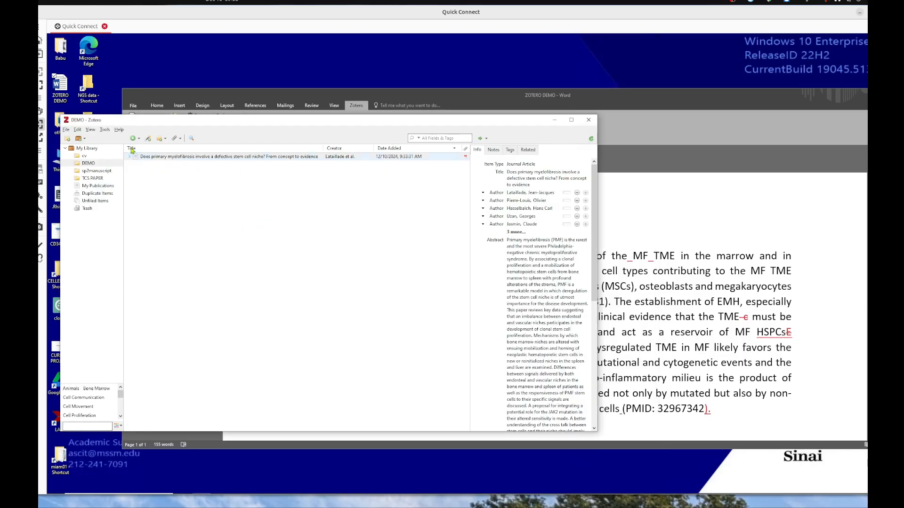
# Try to add the CXCL8/CXCR2 signaling article to the DEMO collection by identifier, using its copied title
pyautogui.click(148, 137)
pyautogui.hotkey('ctrl', 'v')
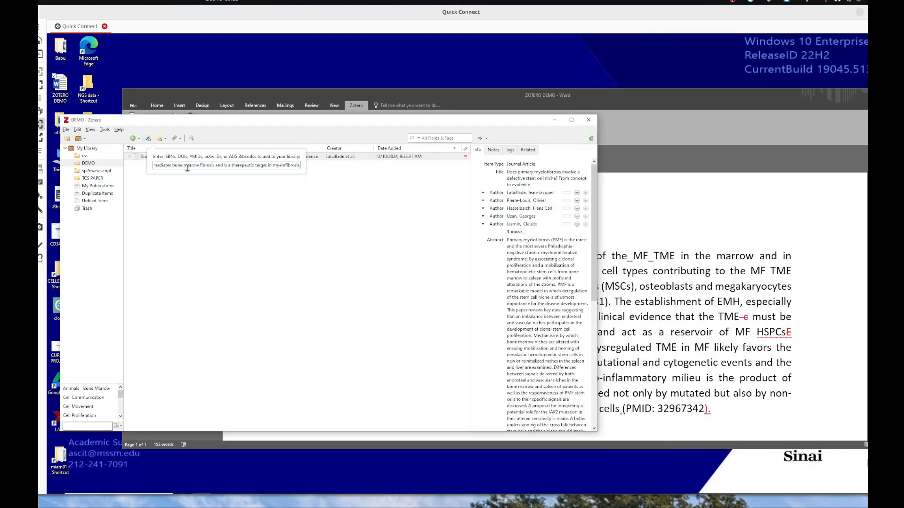
pyautogui.press('Return')
pyautogui.click(329, 288)
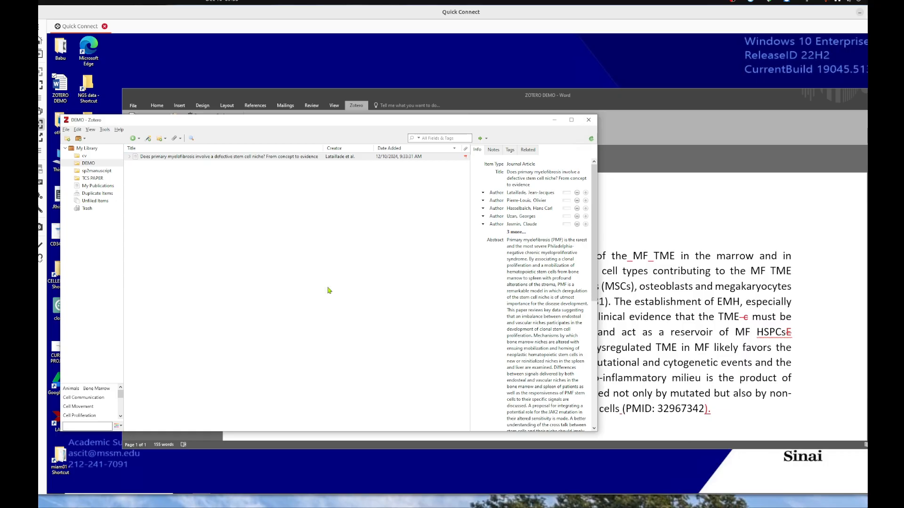
# Search the DEMO collection for the copied CXCL8/CXCR2 signaling article title
pyautogui.click(282, 199)
pyautogui.click(209, 175)
pyautogui.click(198, 185)
pyautogui.click(405, 164)
pyautogui.click(446, 138)
pyautogui.hotkey('ctrl', 'v')
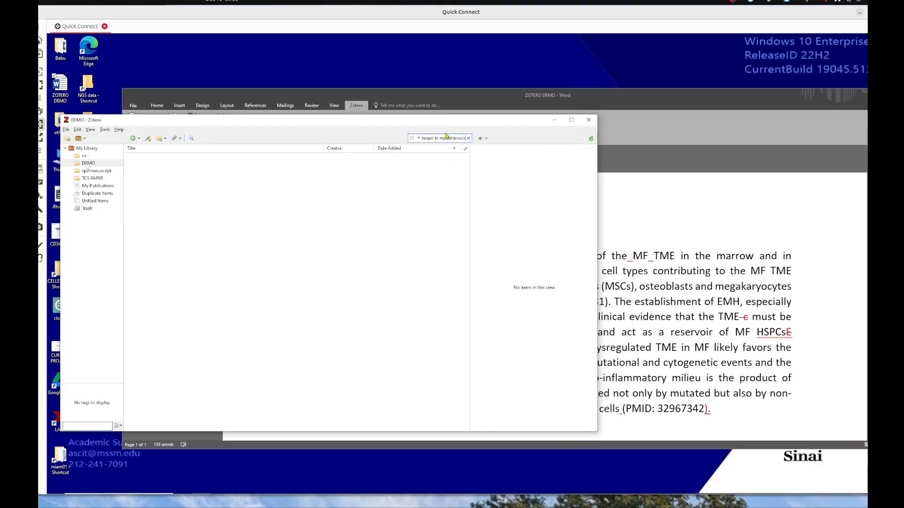
pyautogui.click(191, 138)
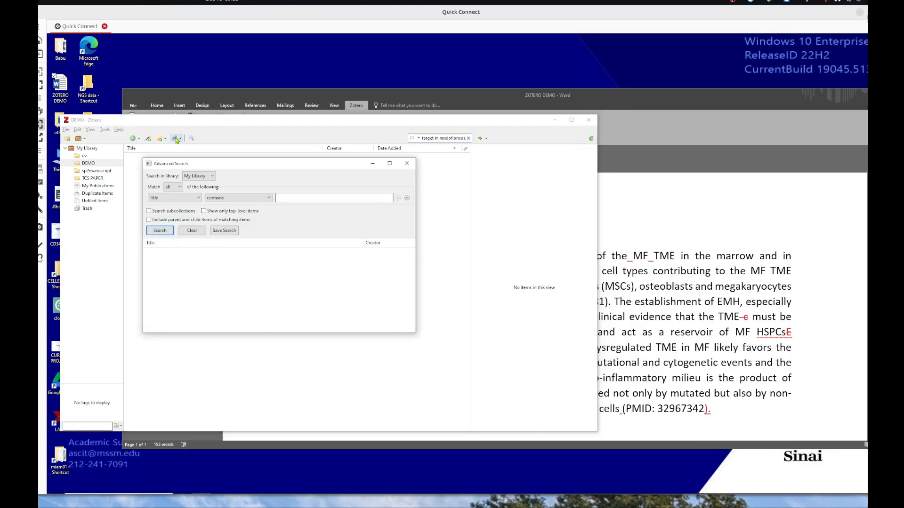
pyautogui.click(176, 139)
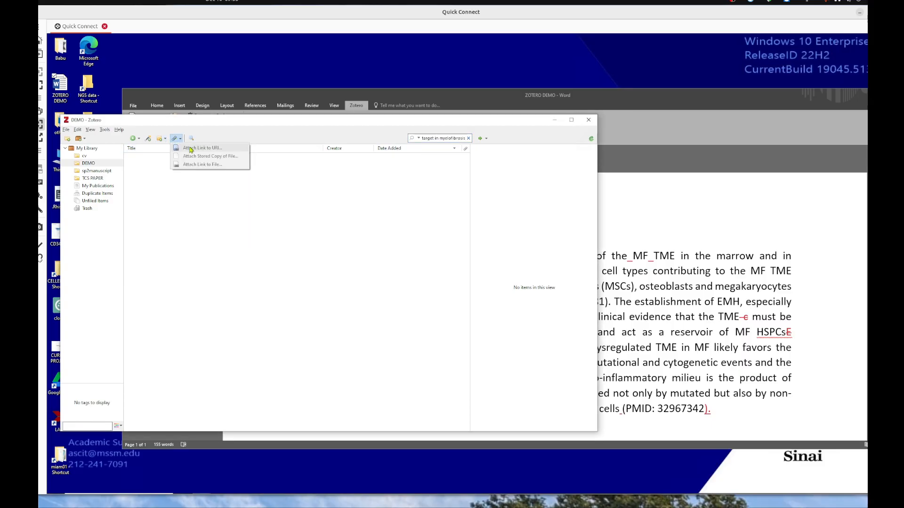
pyautogui.click(149, 140)
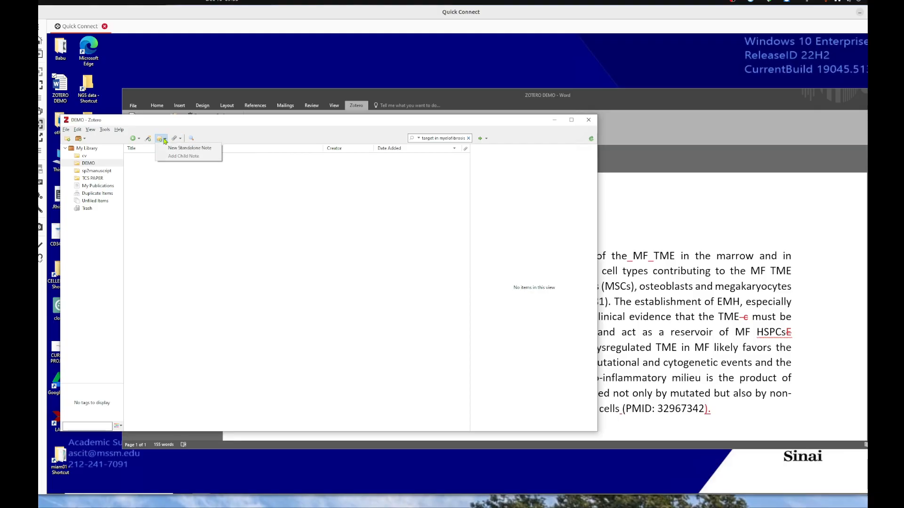
# Try to add the article by identifier again, using its title with the slash between CXCL8 and CXCR2 removed
pyautogui.click(149, 140)
pyautogui.hotkey('ctrl', 'v')
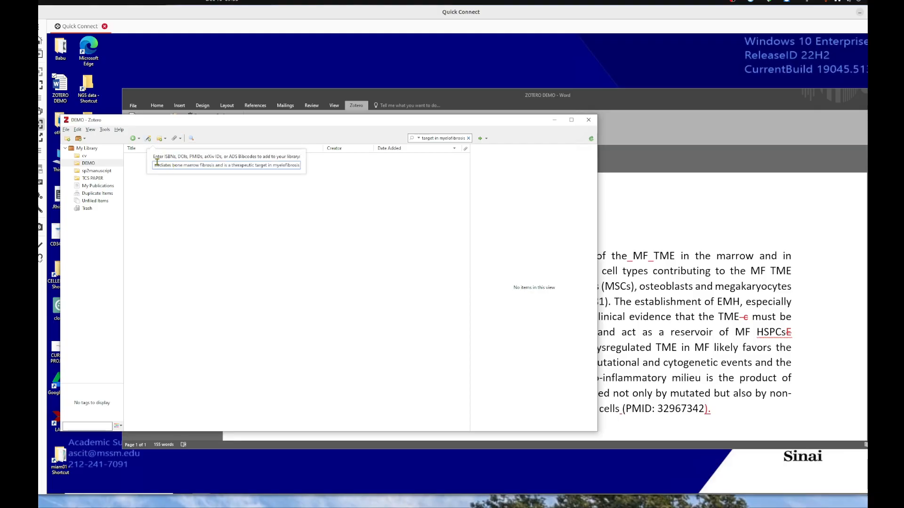
pyautogui.moveTo(157, 163); pyautogui.dragTo(155, 164)
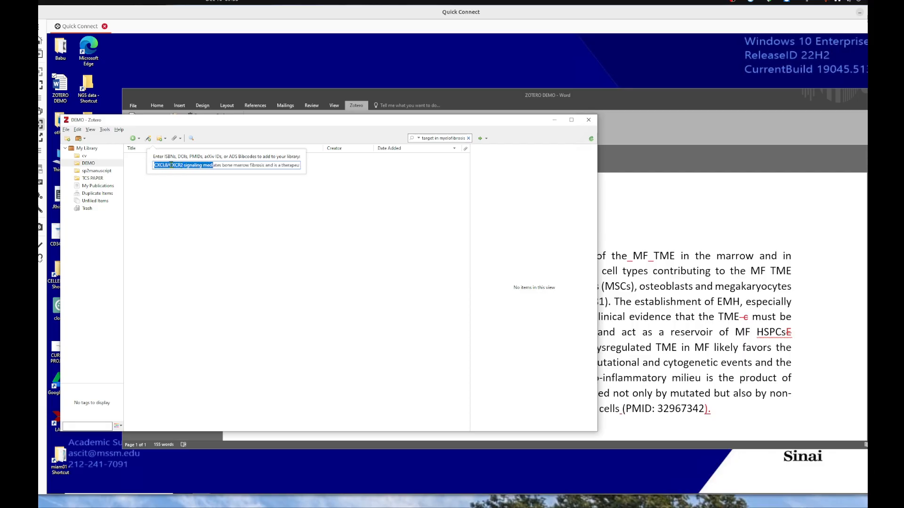
pyautogui.click(170, 165)
pyautogui.press('BackSpace')
pyautogui.press('Return')
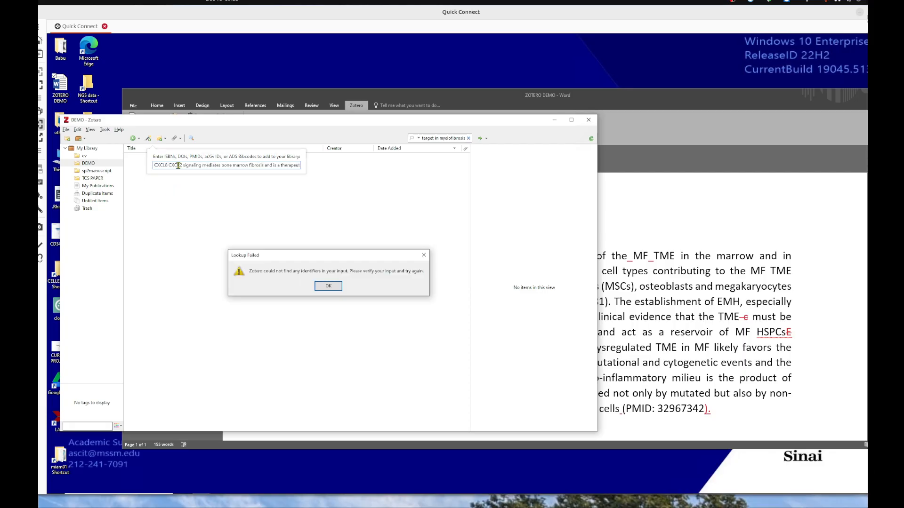
pyautogui.click(328, 287)
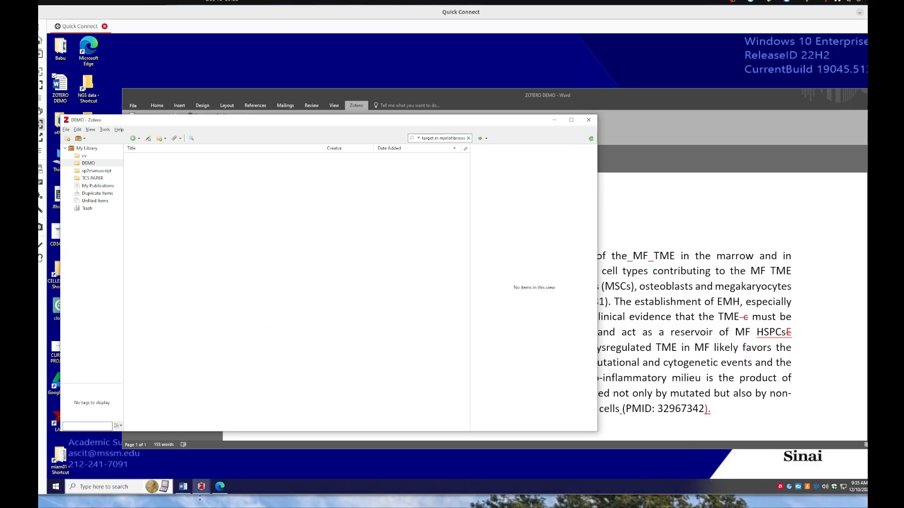
# Switch to Edge, open "Role of IL8 in myeloid malignancies" from the Google Scholar results, copy its title and return to Zotero
pyautogui.click(220, 487)
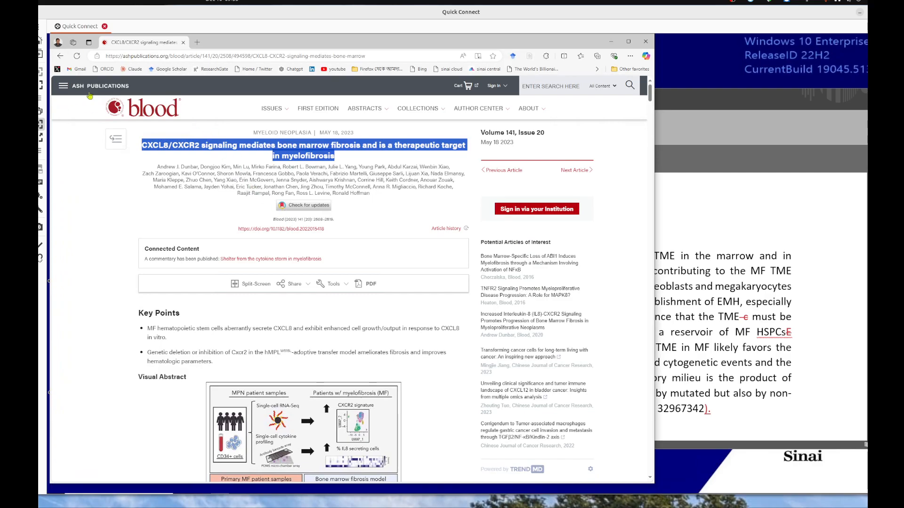
pyautogui.click(60, 55)
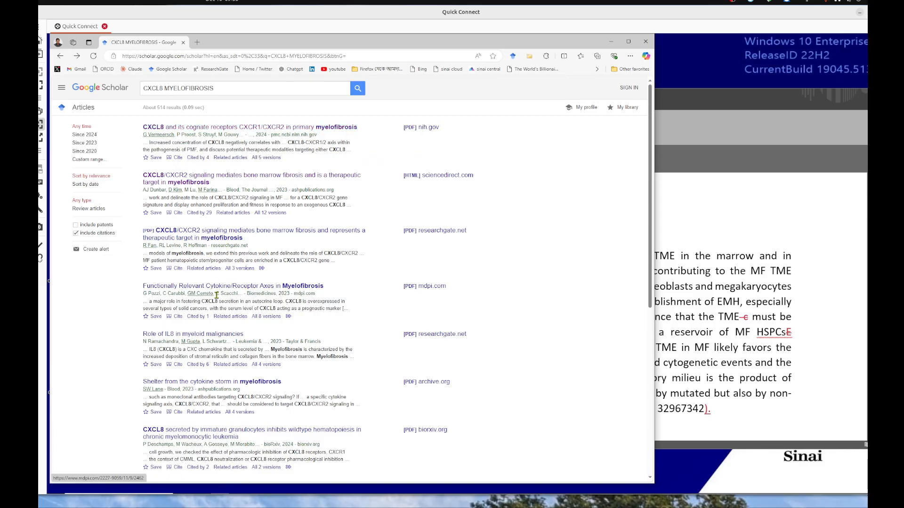
pyautogui.click(194, 335)
pyautogui.moveTo(379, 203); pyautogui.dragTo(194, 201)
pyautogui.hotkey('ctrl', 'c')
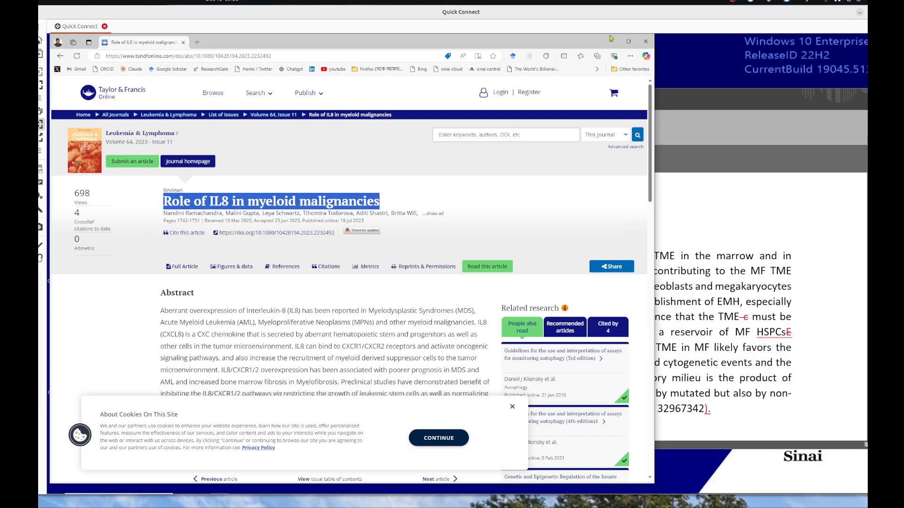
pyautogui.click(608, 40)
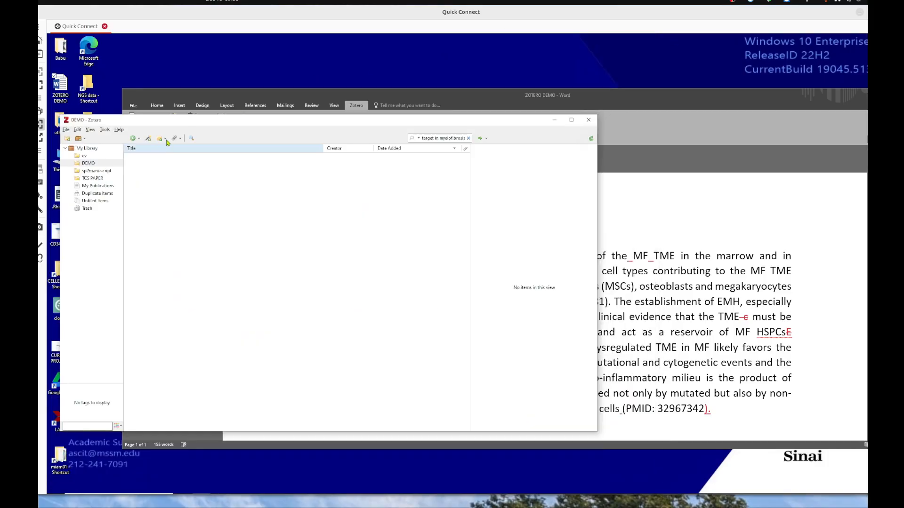
pyautogui.click(191, 138)
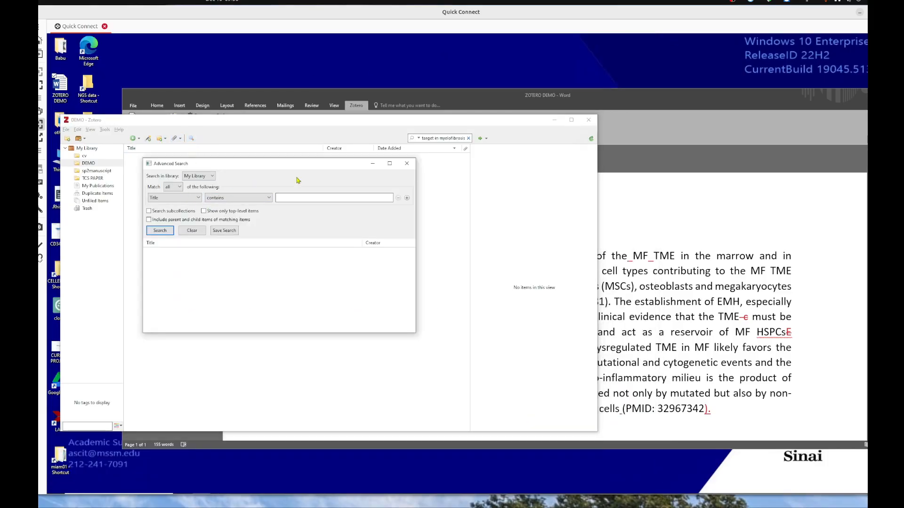
pyautogui.click(410, 165)
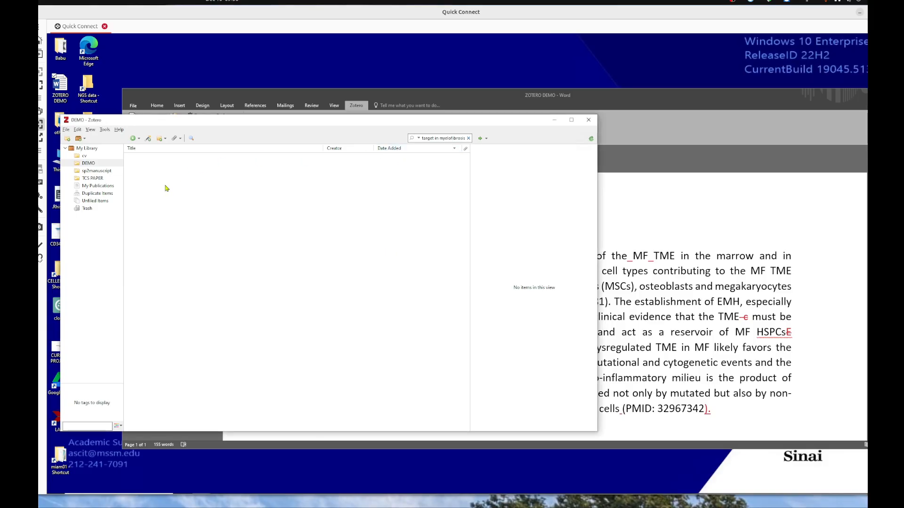
pyautogui.click(105, 130)
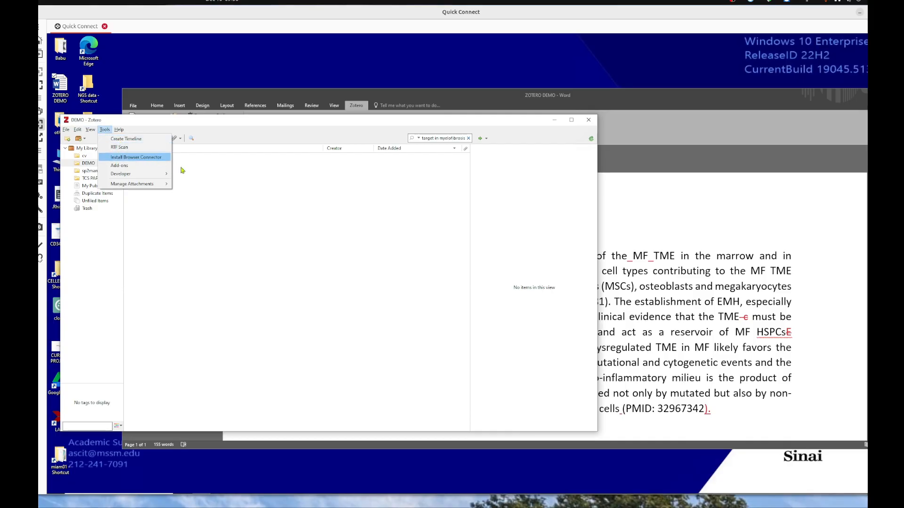
pyautogui.click(198, 177)
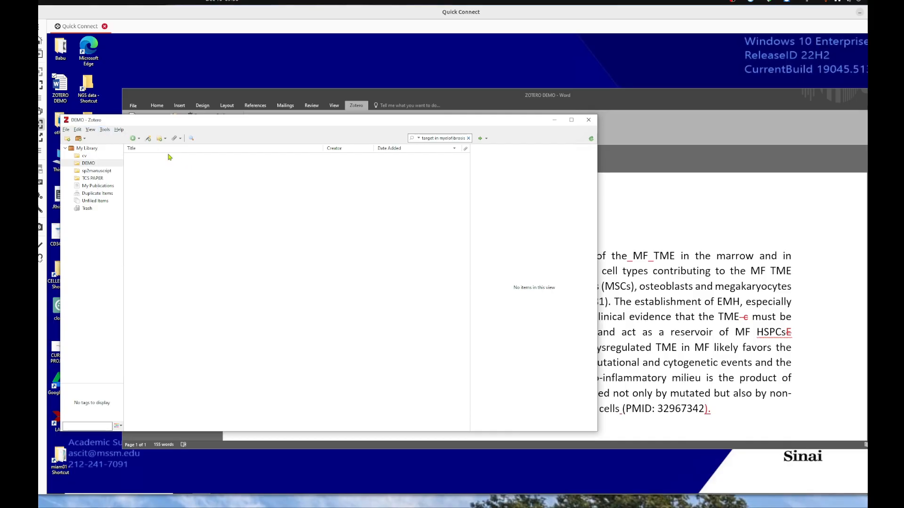
# Try to add "Role of IL8 in myeloid malignancies" to the DEMO collection by identifier, using the copied title
pyautogui.click(149, 138)
pyautogui.hotkey('ctrl', 'v')
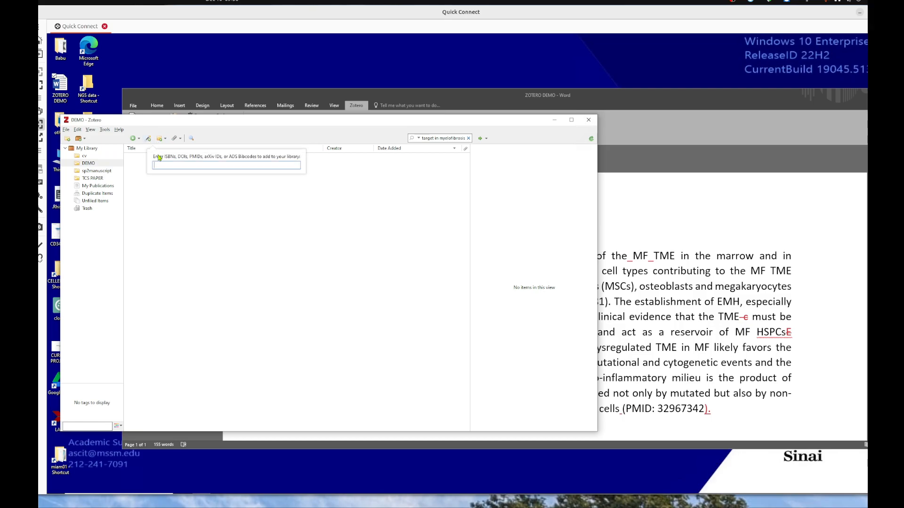
pyautogui.press('Return')
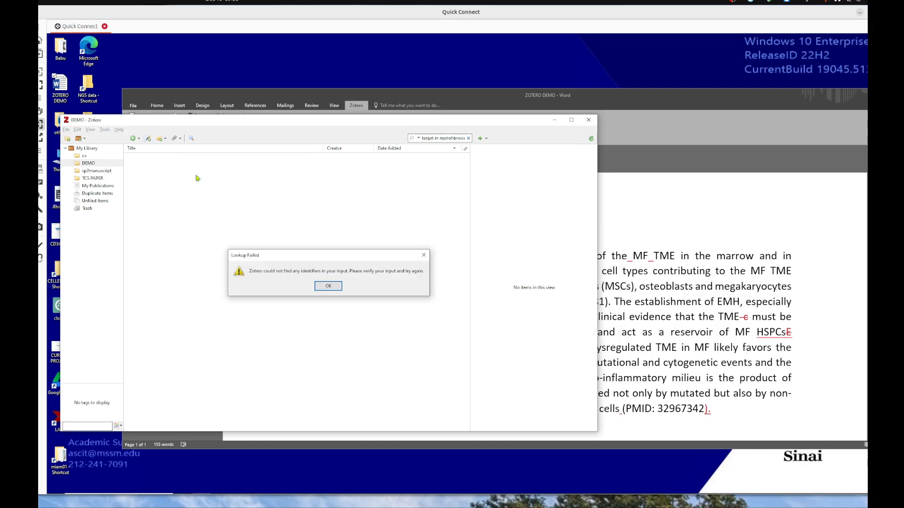
pyautogui.click(329, 284)
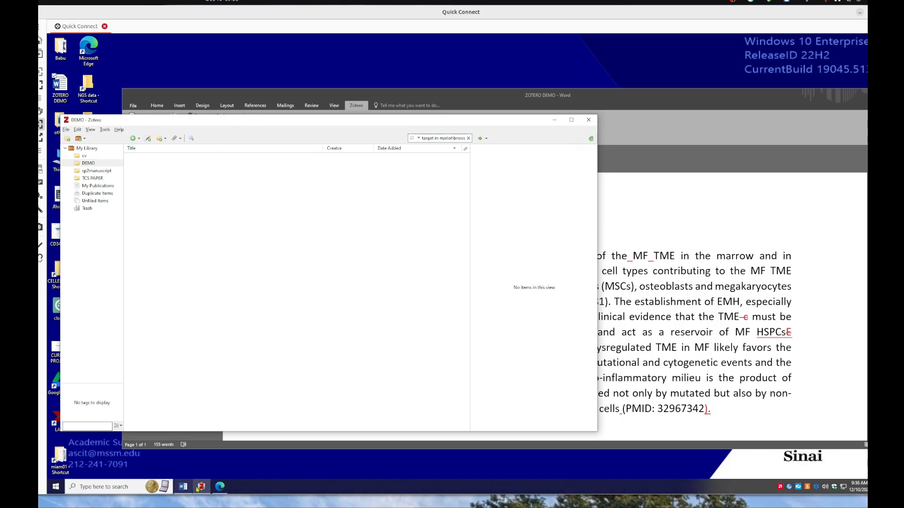
# Switch to Edge, reopen the CXCL8/CXCR2 signaling article in Blood from the Google Scholar results and copy its DOI link
pyautogui.click(220, 486)
pyautogui.click(61, 56)
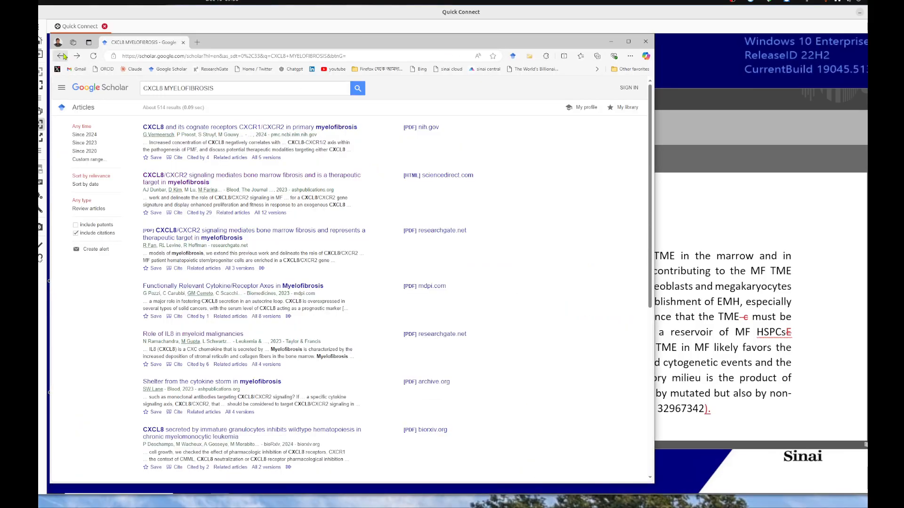
pyautogui.click(231, 174)
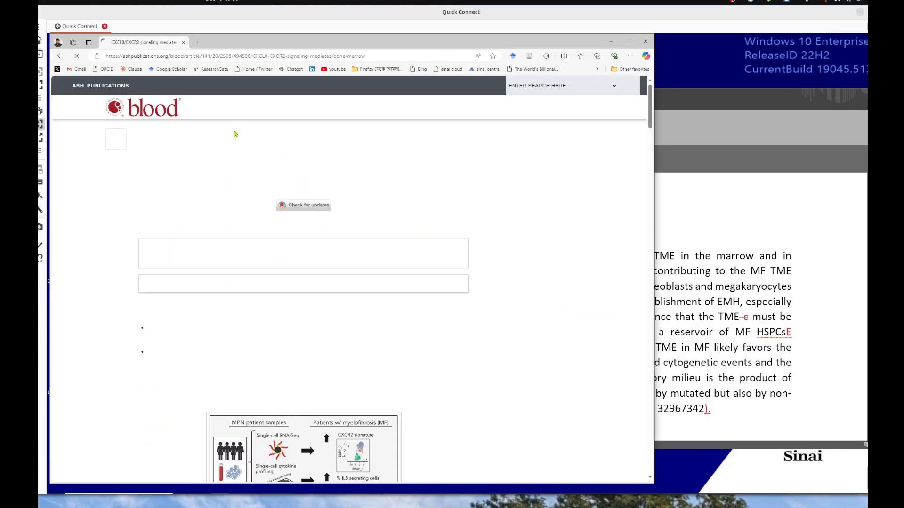
pyautogui.moveTo(324, 231); pyautogui.dragTo(236, 230)
pyautogui.hotkey('ctrl', 'c')
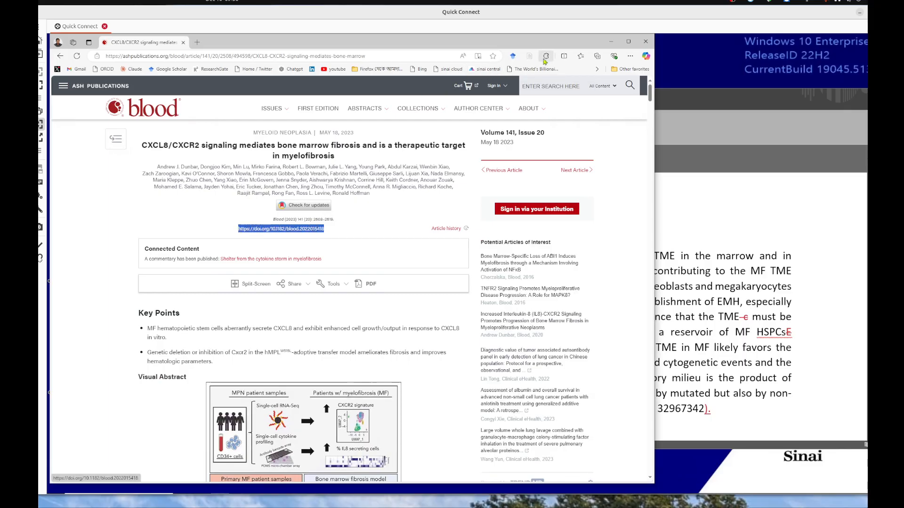
# Return to Zotero and add the CXCL8/CXCR2 signaling article to the DEMO collection by identifier, using the copied DOI link
pyautogui.click(611, 42)
pyautogui.click(148, 139)
pyautogui.press('Return')
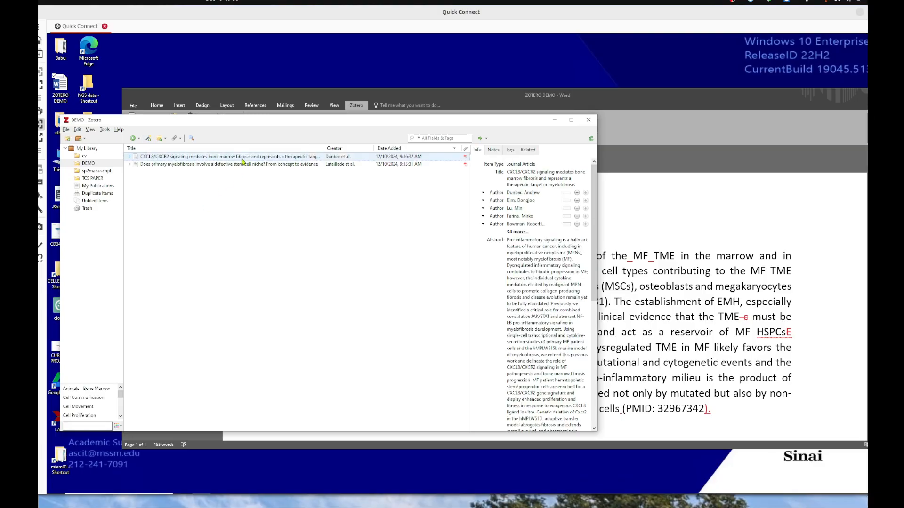
# Switch to Word and change the Zotero citation after "(MKs)" to the 2023 CXCL8/CXCR2 signaling article from the DEMO collection
pyautogui.click(782, 281)
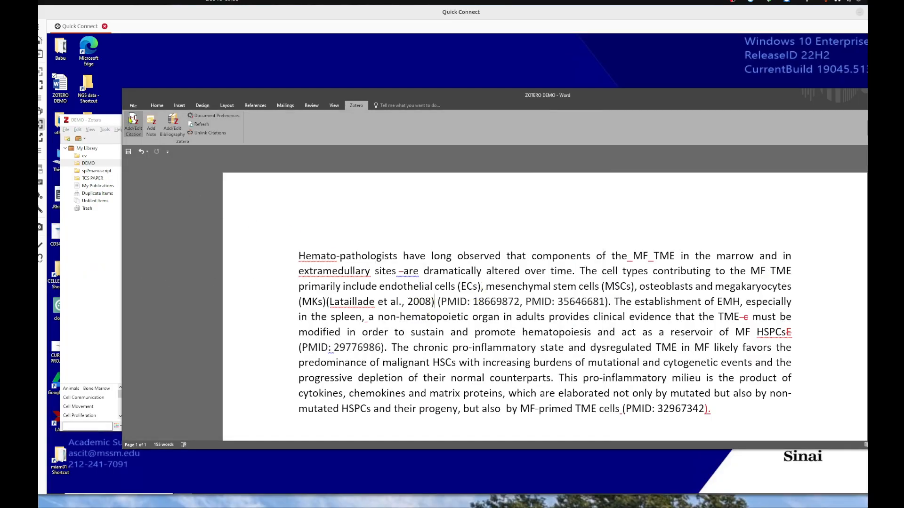
pyautogui.click(139, 130)
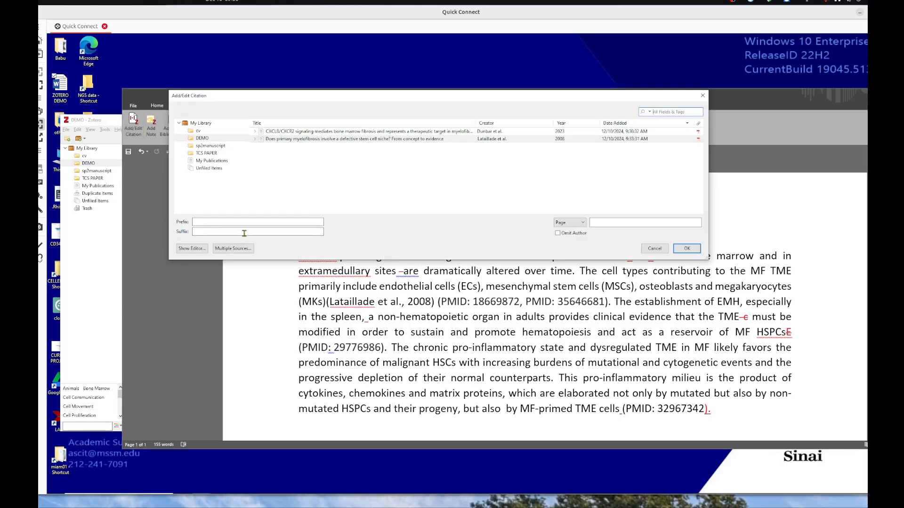
pyautogui.click(619, 123)
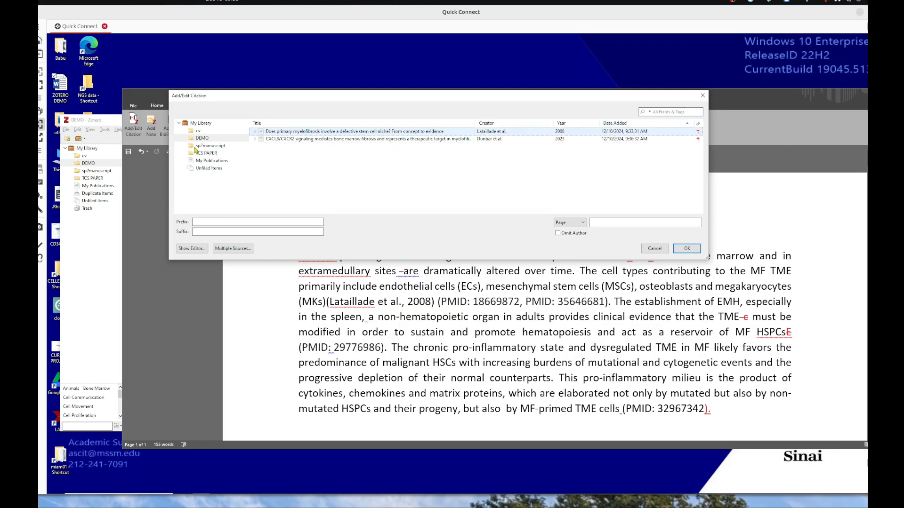
pyautogui.click(622, 124)
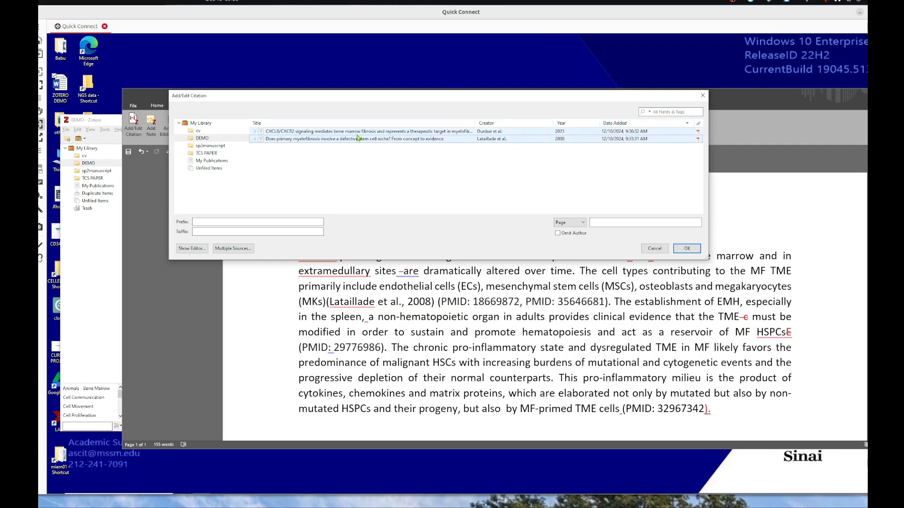
pyautogui.click(281, 132)
pyautogui.click(700, 250)
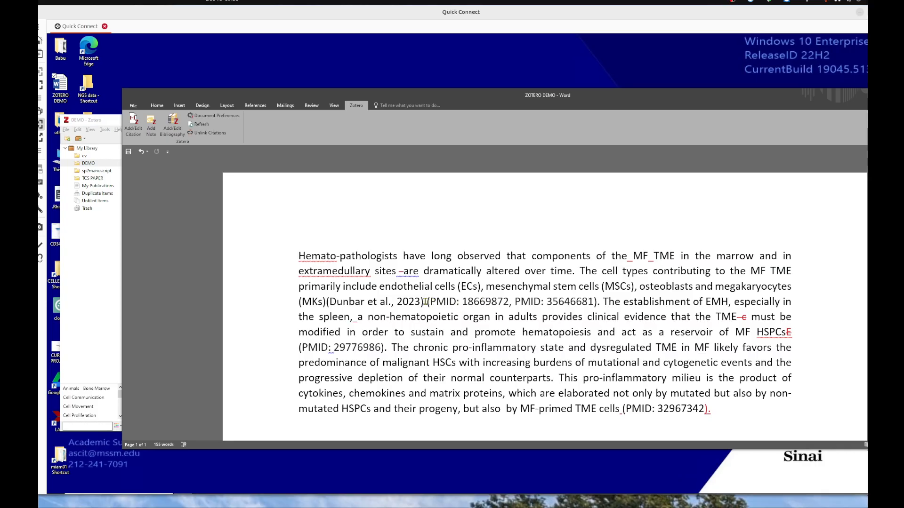
# Add a space after the citation and replace "(PMID: 18669872, PMID: 35646681)." with a period
pyautogui.press('space')
pyautogui.moveTo(425, 301)
pyautogui.mouseDown()
pyautogui.moveTo(595, 303)
pyautogui.moveTo(425, 302)
pyautogui.mouseUp()
pyautogui.click(596, 303)
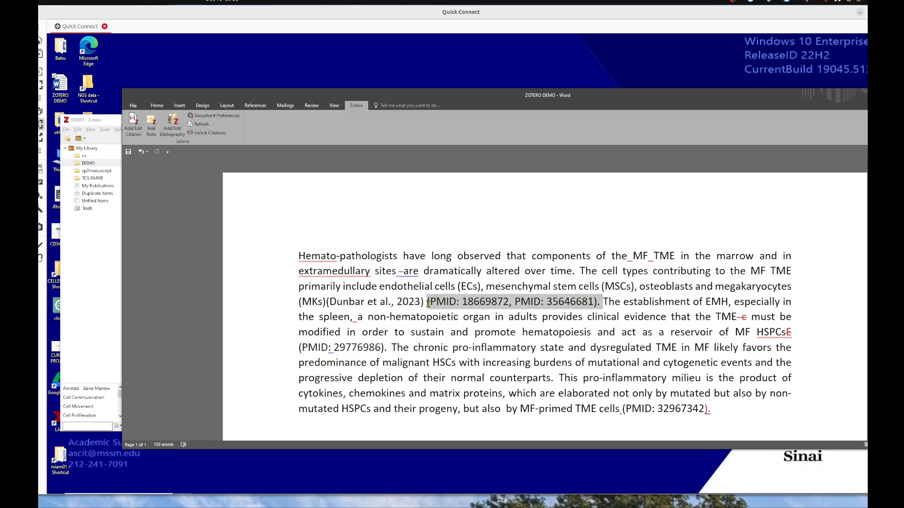
pyautogui.press('Delete')
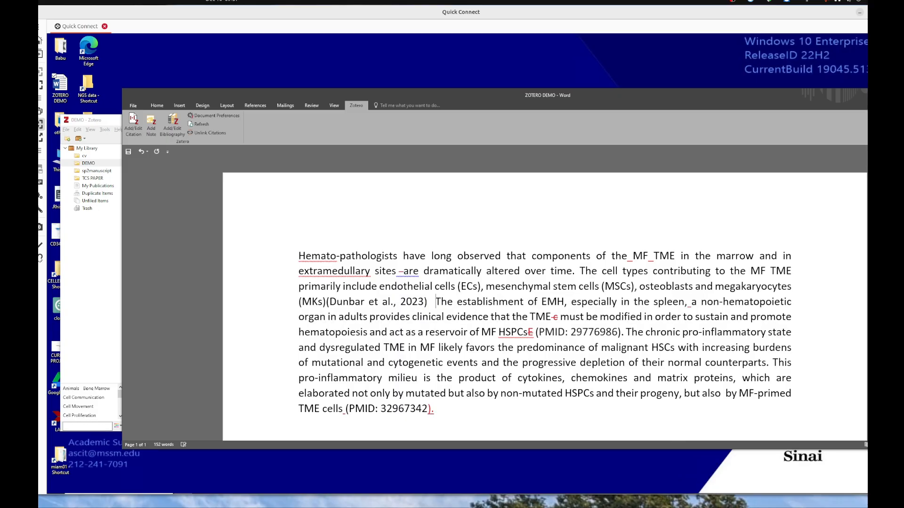
pyautogui.write('.')
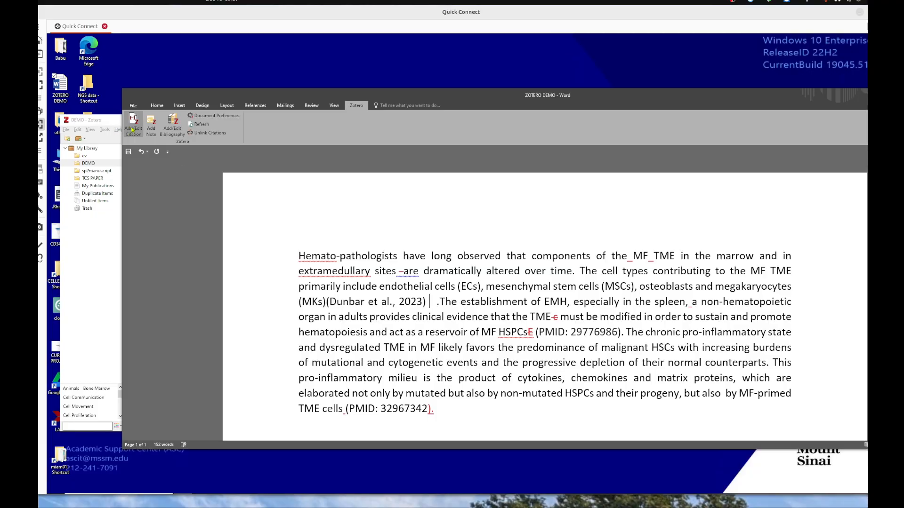
# Insert a second Zotero citation before the period, with both DEMO articles as multiple sources
pyautogui.press('XF86AudioRaiseVolume')
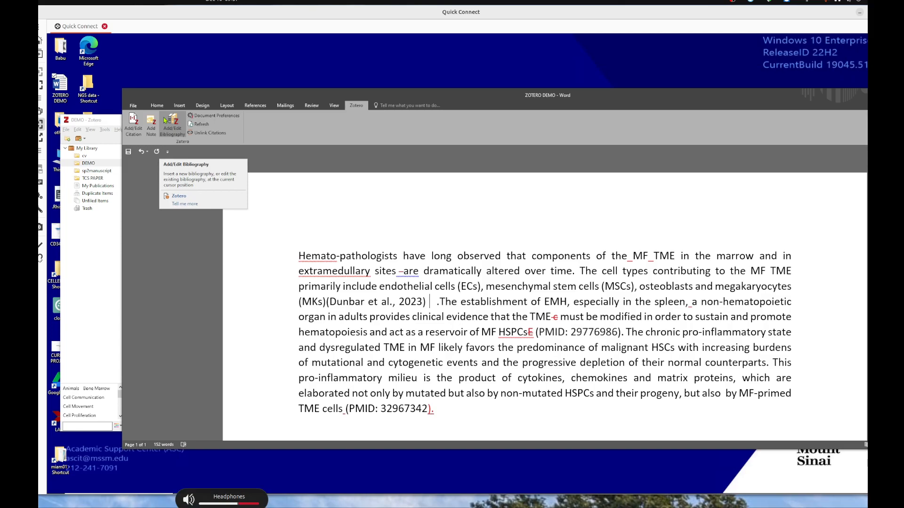
pyautogui.click(134, 124)
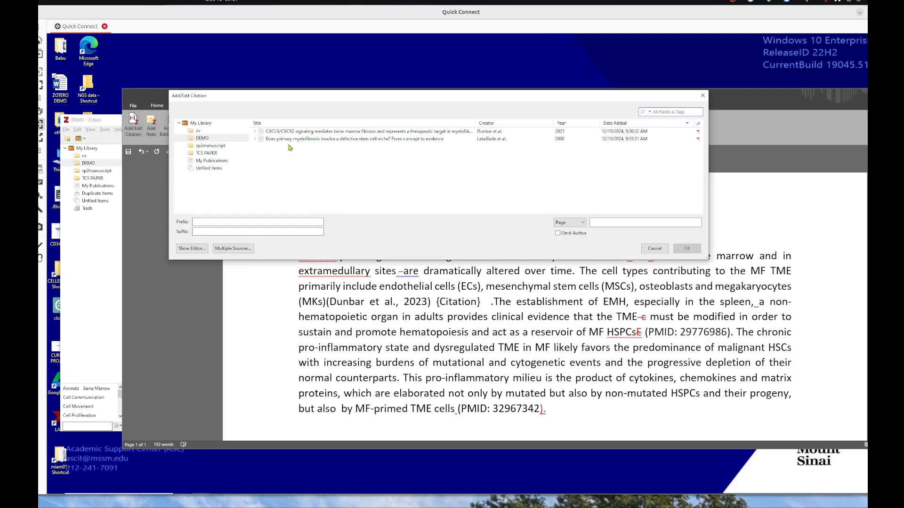
pyautogui.click(291, 133)
pyautogui.keyDown('ctrl'); pyautogui.click(292, 139); pyautogui.keyUp('ctrl')
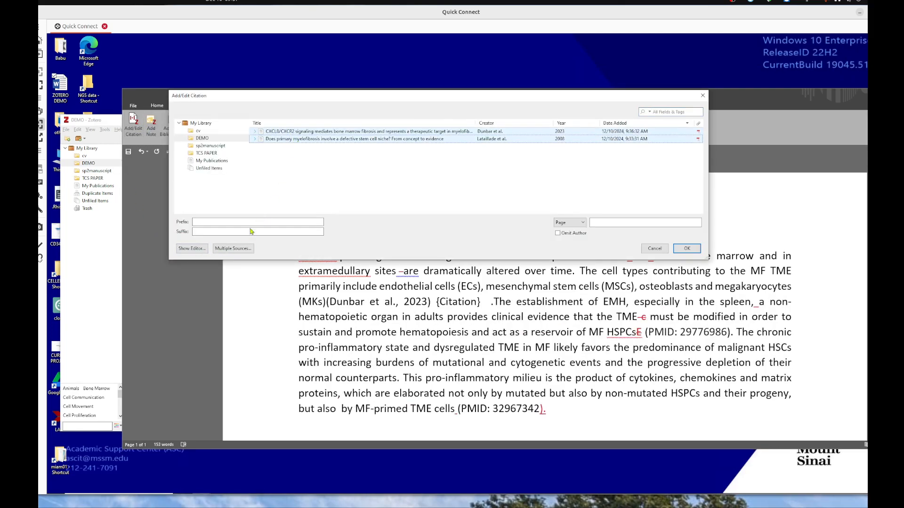
pyautogui.click(233, 248)
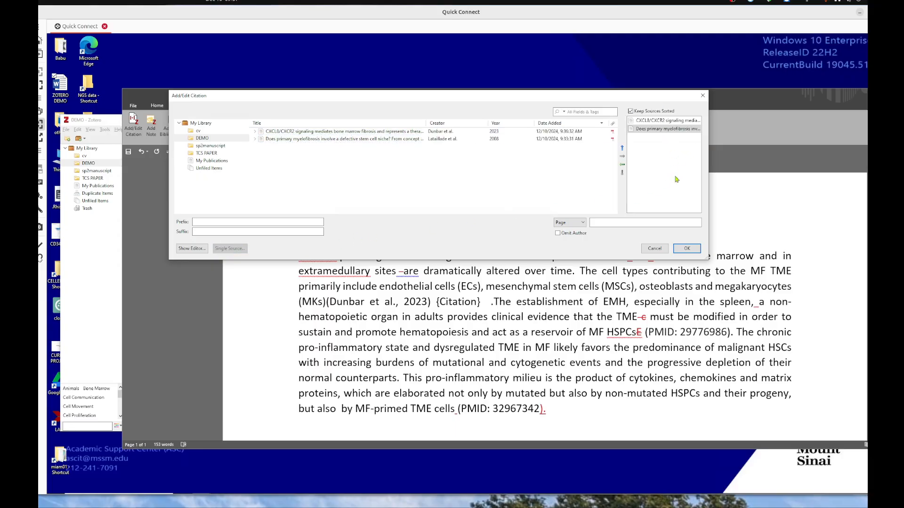
pyautogui.click(687, 248)
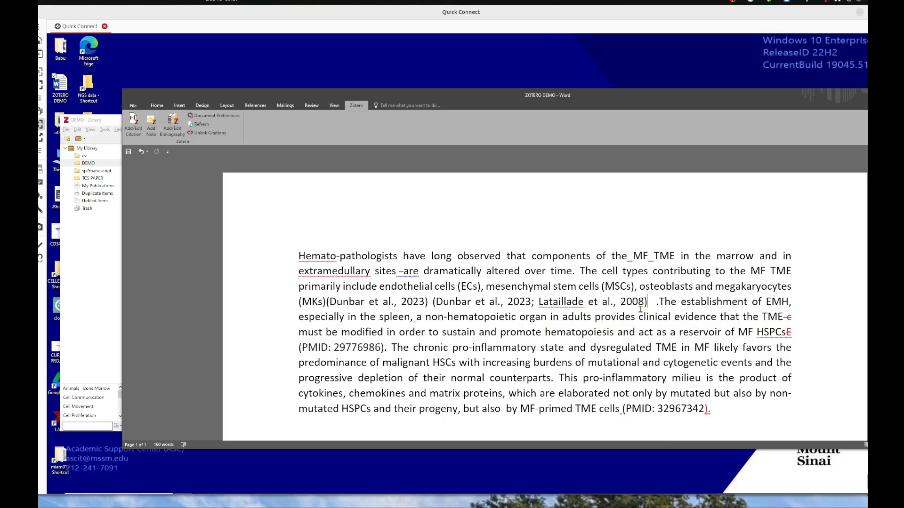
# Set the document's Zotero citation style to Nature
pyautogui.click(214, 115)
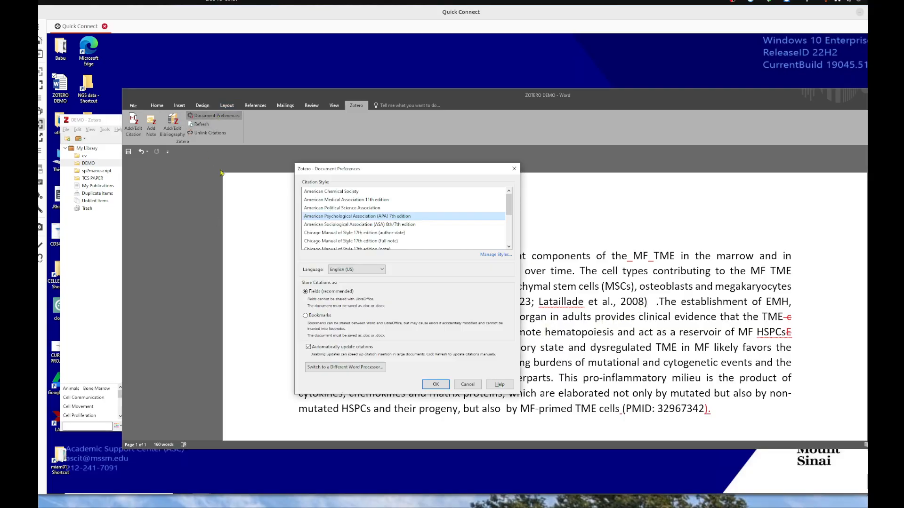
pyautogui.scroll(-1, 373, 243)
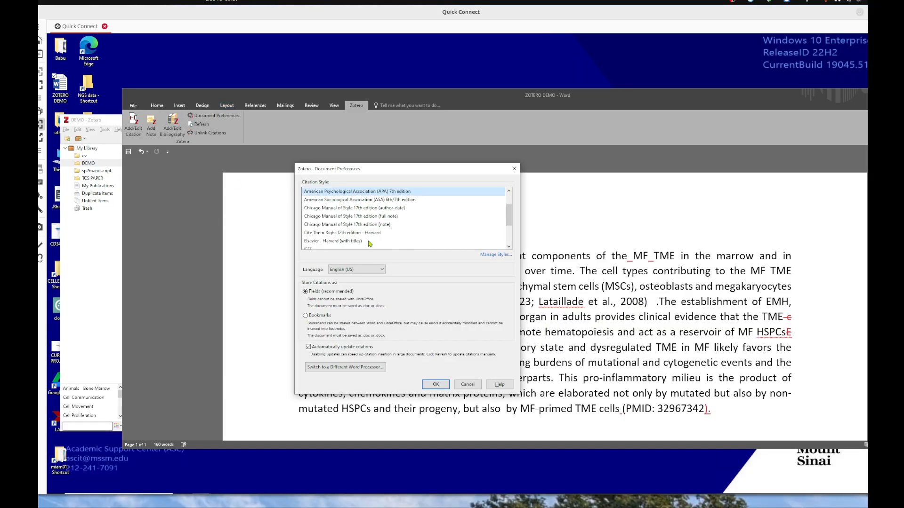
pyautogui.click(348, 241)
pyautogui.scroll(-1, 346, 240)
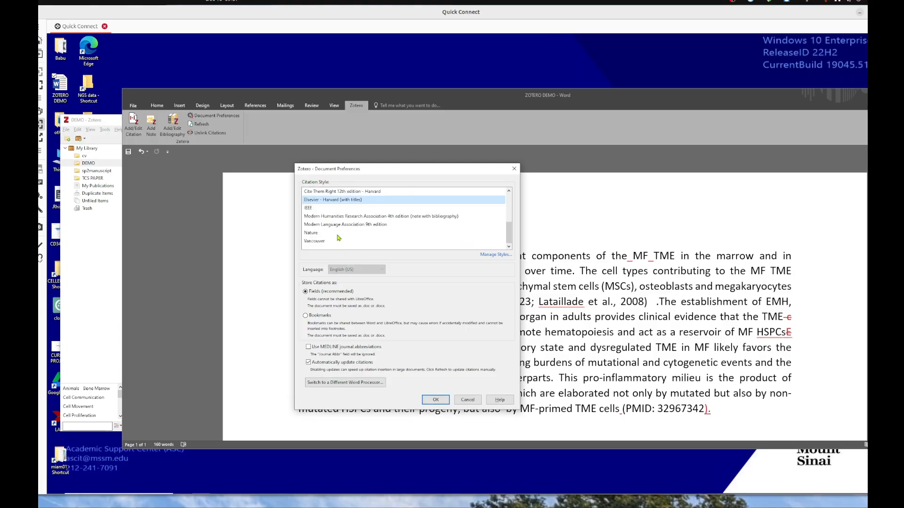
pyautogui.click(333, 234)
pyautogui.click(436, 400)
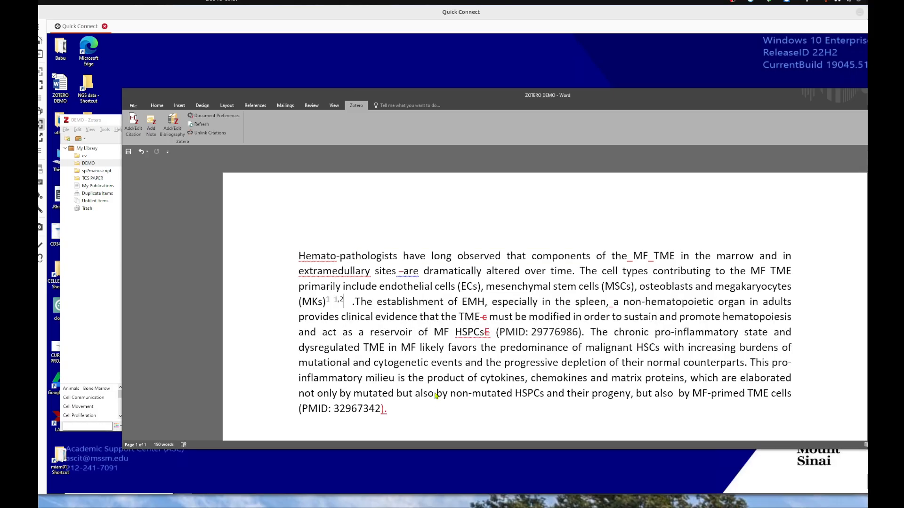
# Delete the text from "The establishment of EMH" to the end and insert a Zotero bibliography on the line below the citations
pyautogui.doubleClick(339, 300)
pyautogui.click(467, 331)
pyautogui.moveTo(351, 304)
pyautogui.mouseDown()
pyautogui.moveTo(382, 434)
pyautogui.moveTo(394, 400)
pyautogui.moveTo(389, 411)
pyautogui.moveTo(342, 317)
pyautogui.moveTo(354, 304)
pyautogui.mouseUp()
pyautogui.press('Delete')
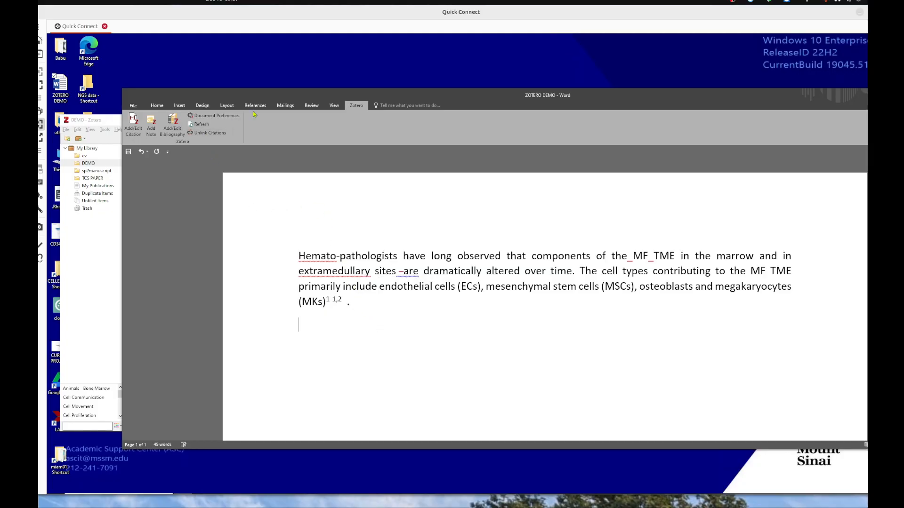
pyautogui.click(177, 140)
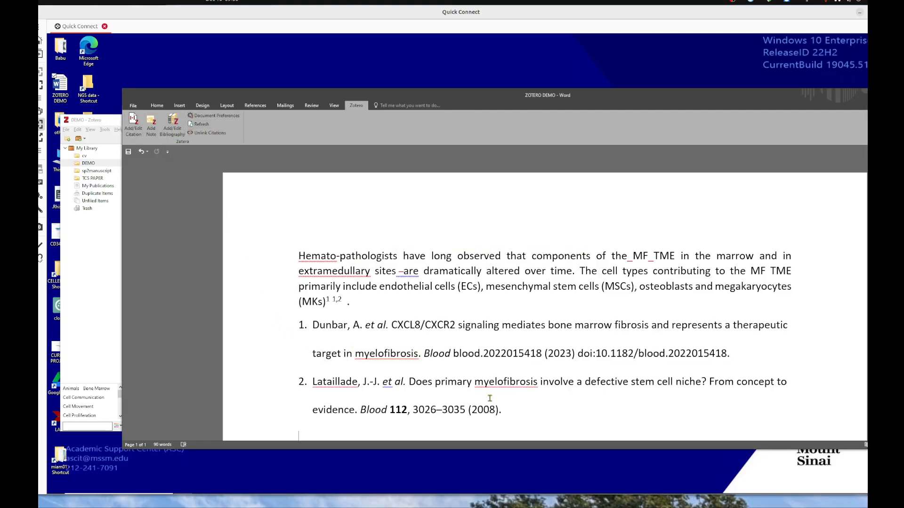
# Set the Zotero citation style to American Psychological Association (APA) 7th edition and review the reformatted citations and bibliography
pyautogui.click(216, 117)
pyautogui.scroll(2, 366, 216)
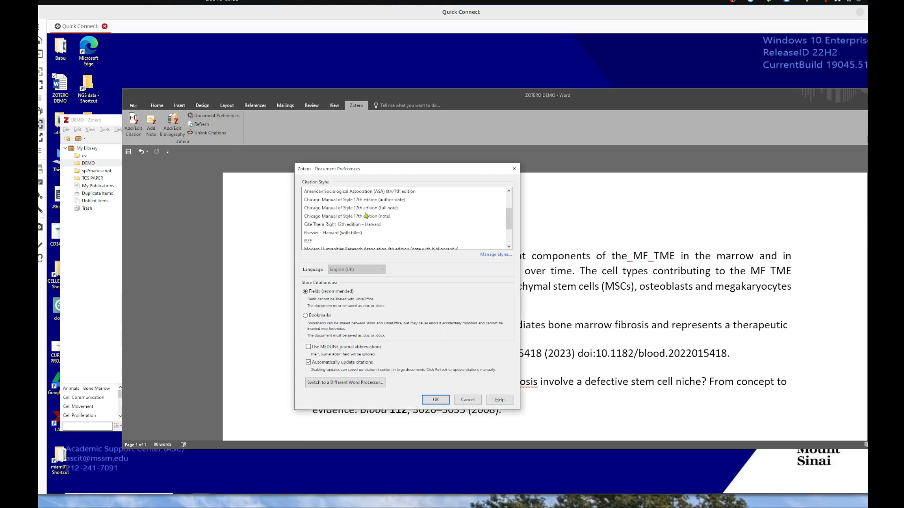
pyautogui.click(374, 209)
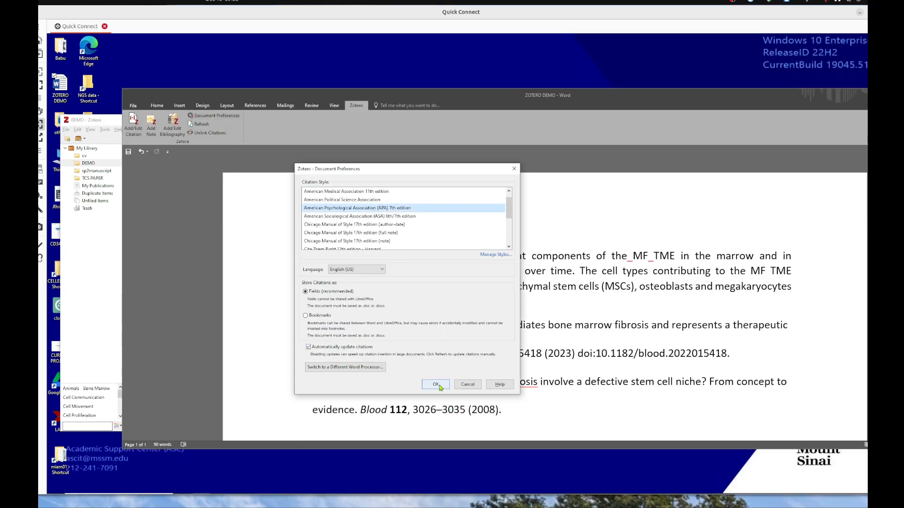
pyautogui.click(436, 399)
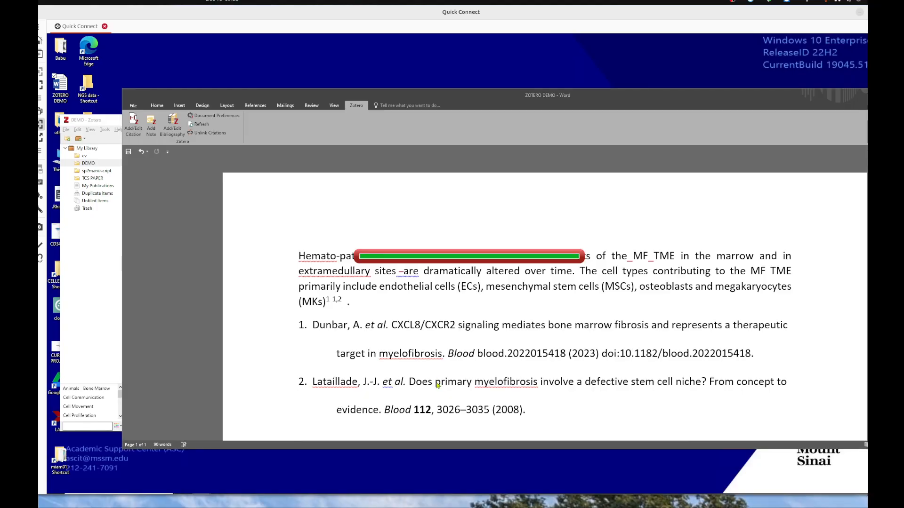
pyautogui.scroll(-4, 437, 383)
pyautogui.scroll(1, 434, 378)
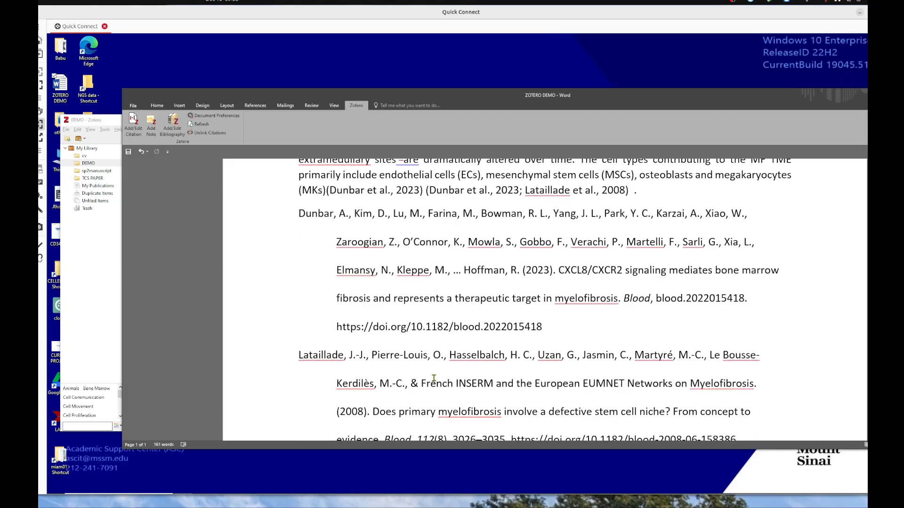
pyautogui.scroll(2, 431, 375)
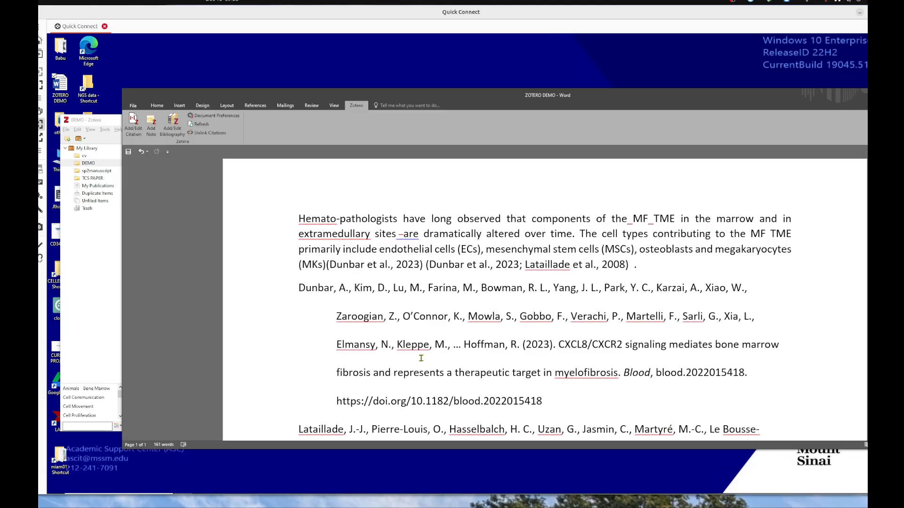
pyautogui.scroll(-4, 586, 336)
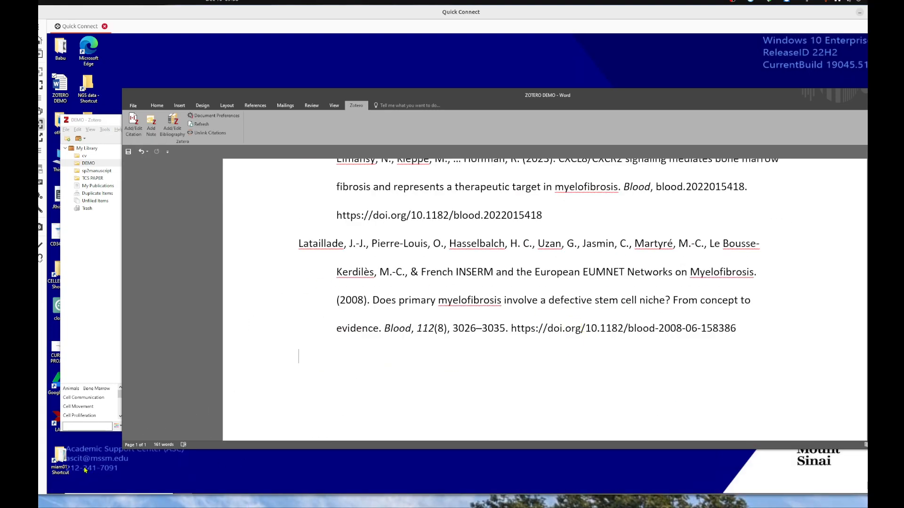
pyautogui.scroll(5, 308, 297)
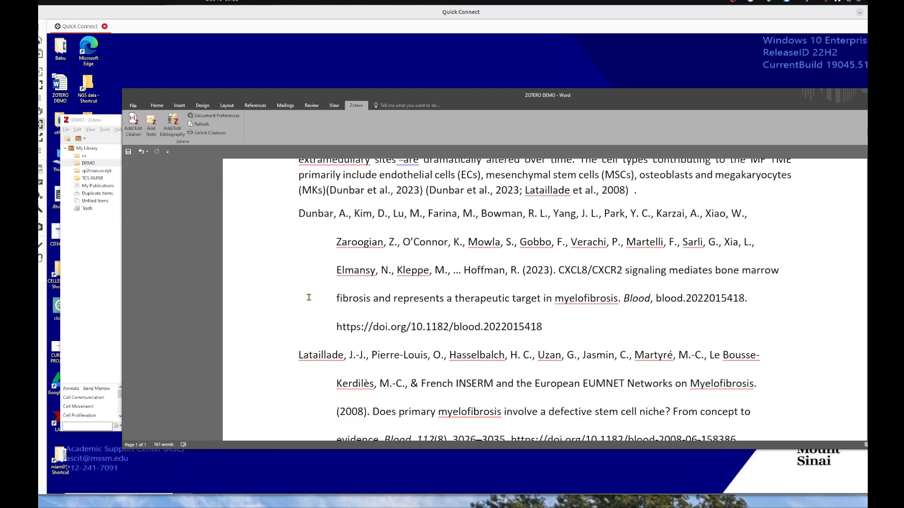
# Change the document's Zotero citation style to American Medical Association 11th edition and check the citations and bibliography
pyautogui.click(236, 115)
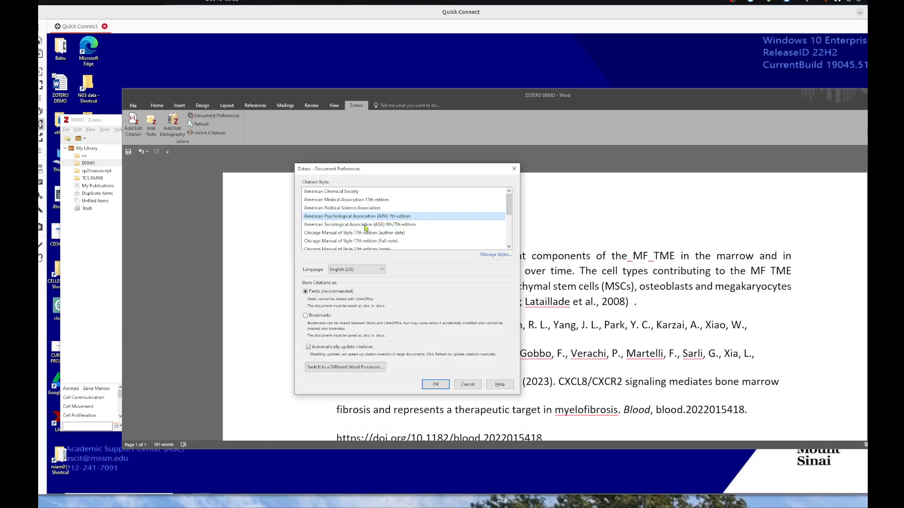
pyautogui.click(365, 201)
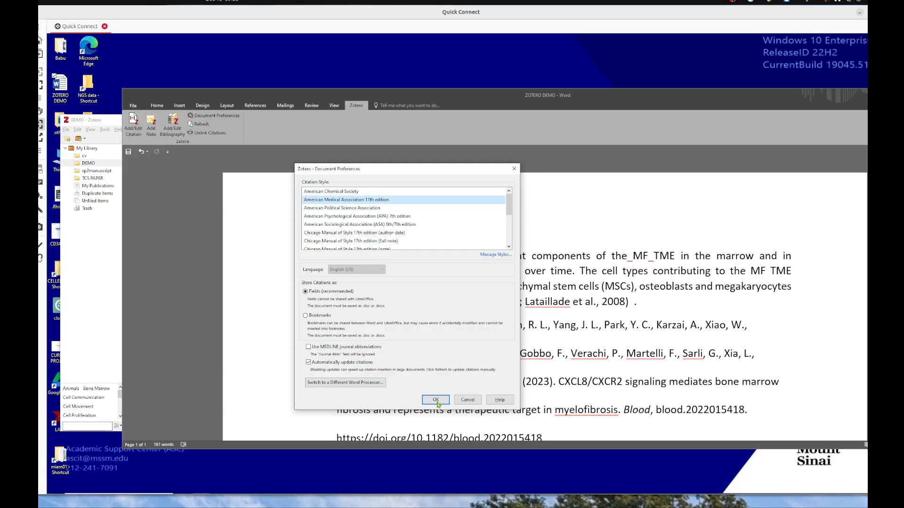
pyautogui.click(436, 384)
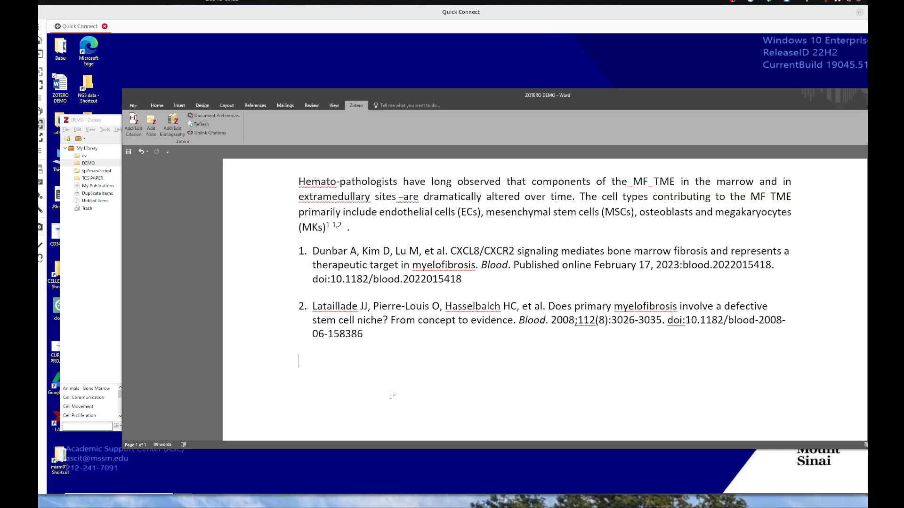
pyautogui.scroll(2, 424, 423)
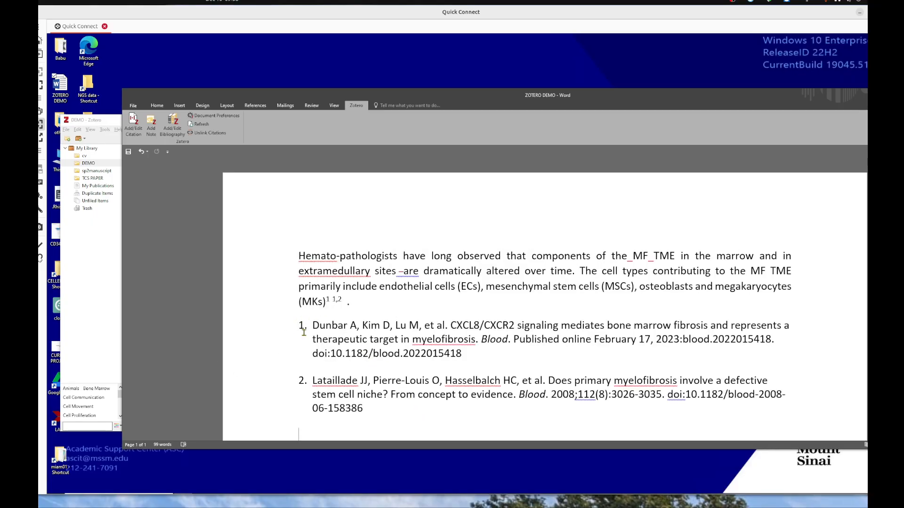